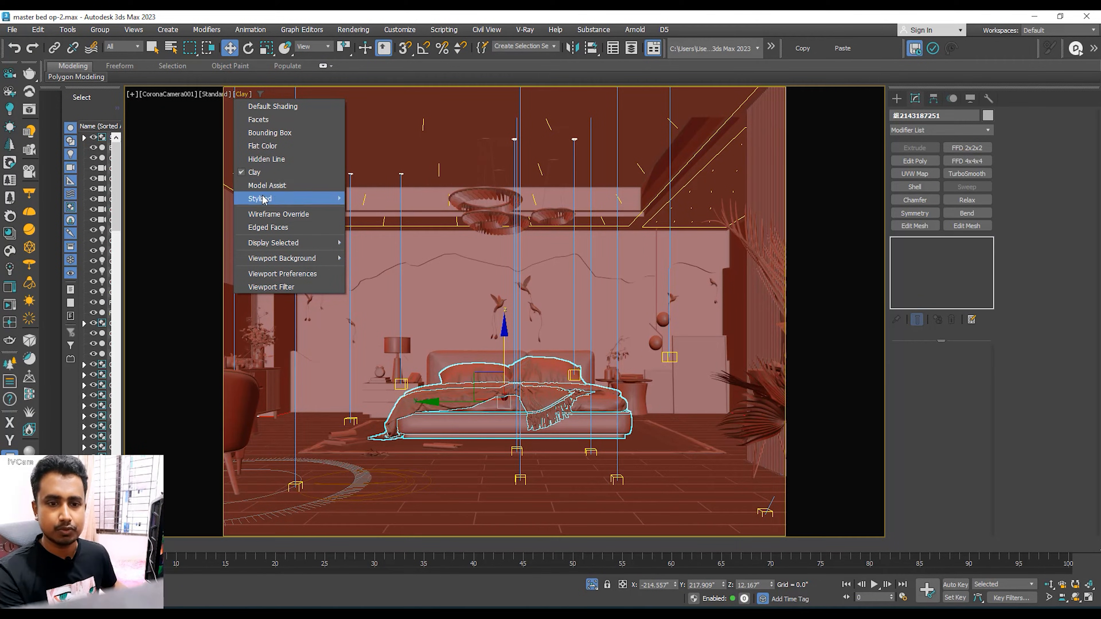
Step: Set the CoronaCamera001 viewport to Default Shading and select the light at the middle of the feature wall
{"action": "left_click", "coordinate": [266, 111]}
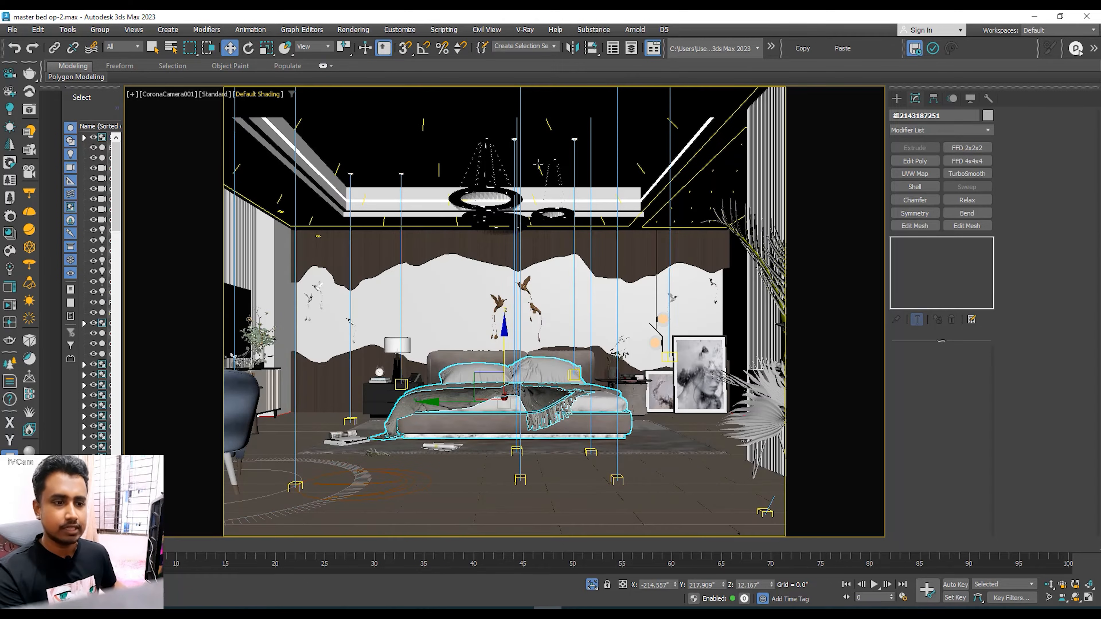
{"action": "left_click", "coordinate": [564, 250]}
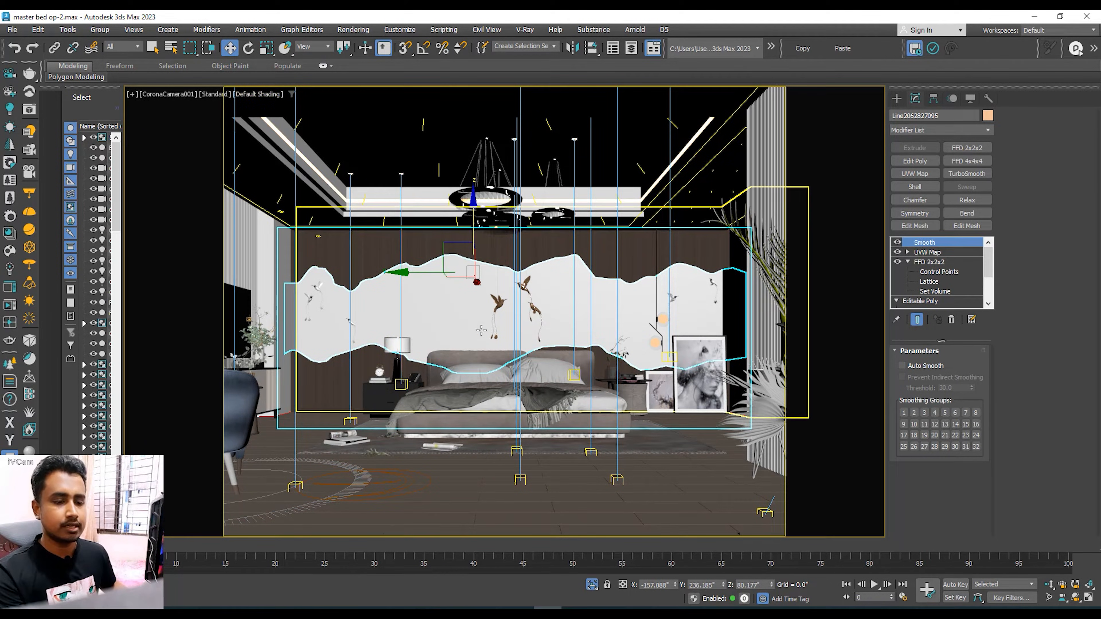
{"action": "left_click", "coordinate": [516, 256]}
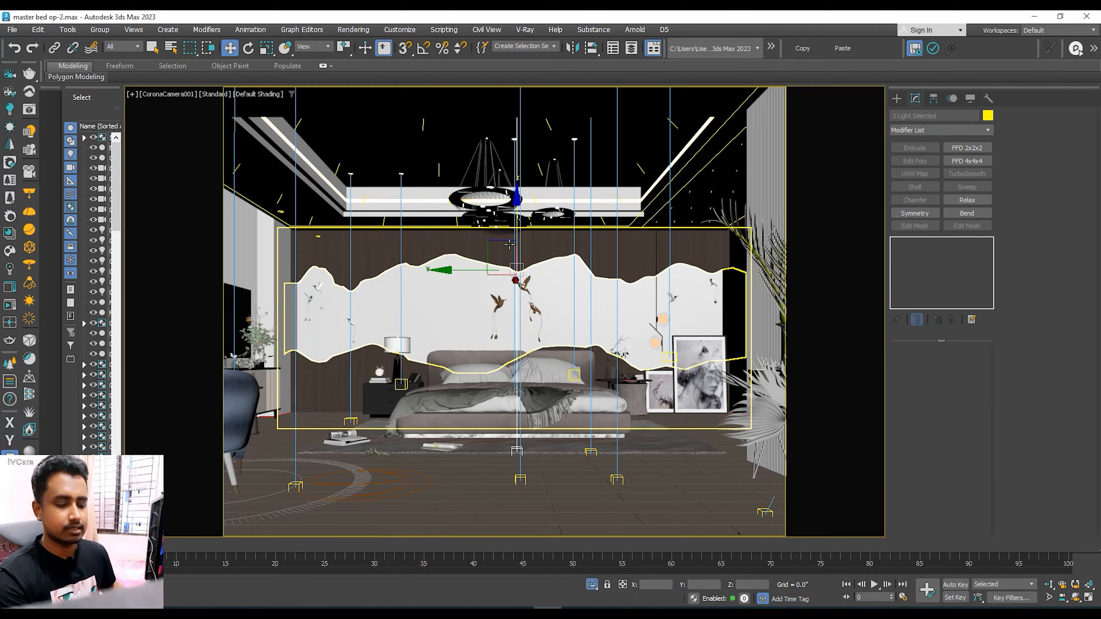
Step: Open the render settings and start a Corona production render of the CoronaCamera001 view
{"action": "key", "text": "F10"}
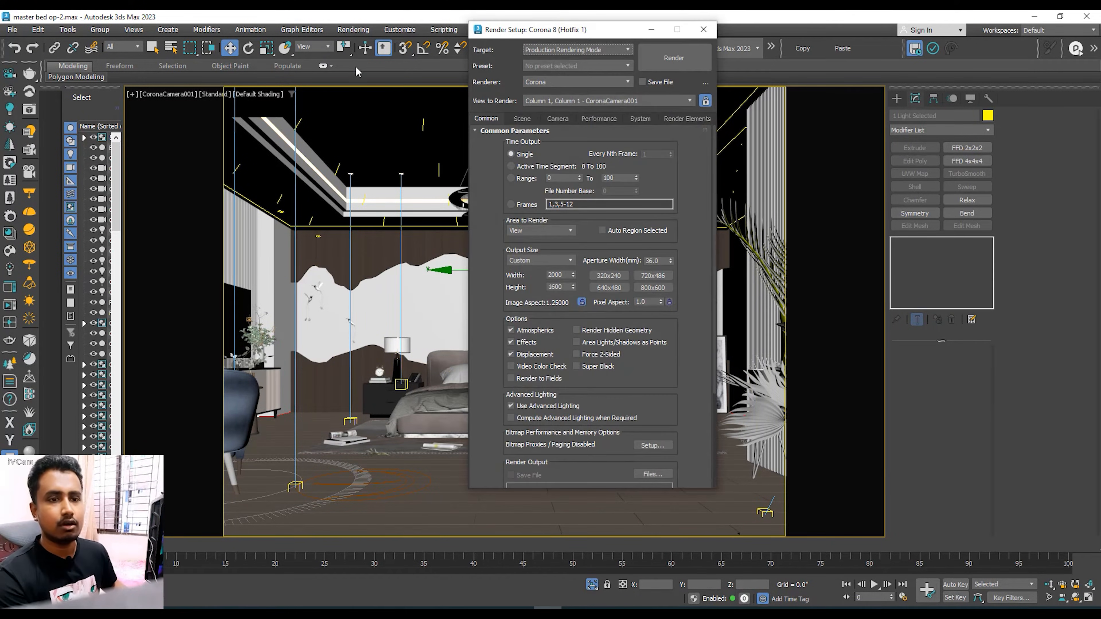
{"action": "left_click", "coordinate": [356, 29]}
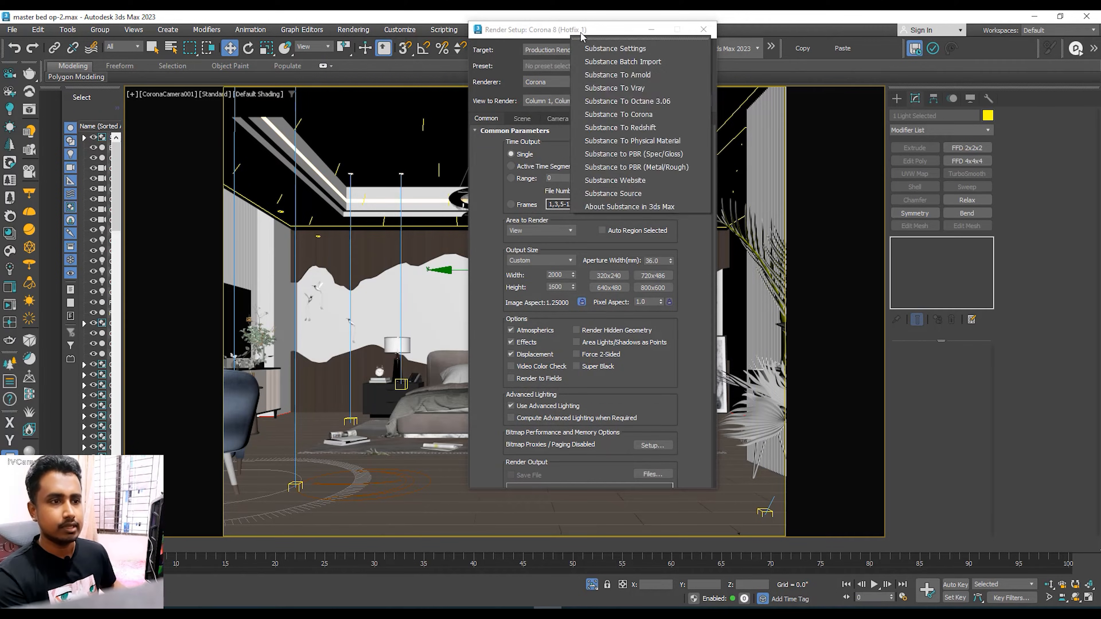
{"action": "left_click_drag", "start_coordinate": [615, 32], "coordinate": [580, 59]}
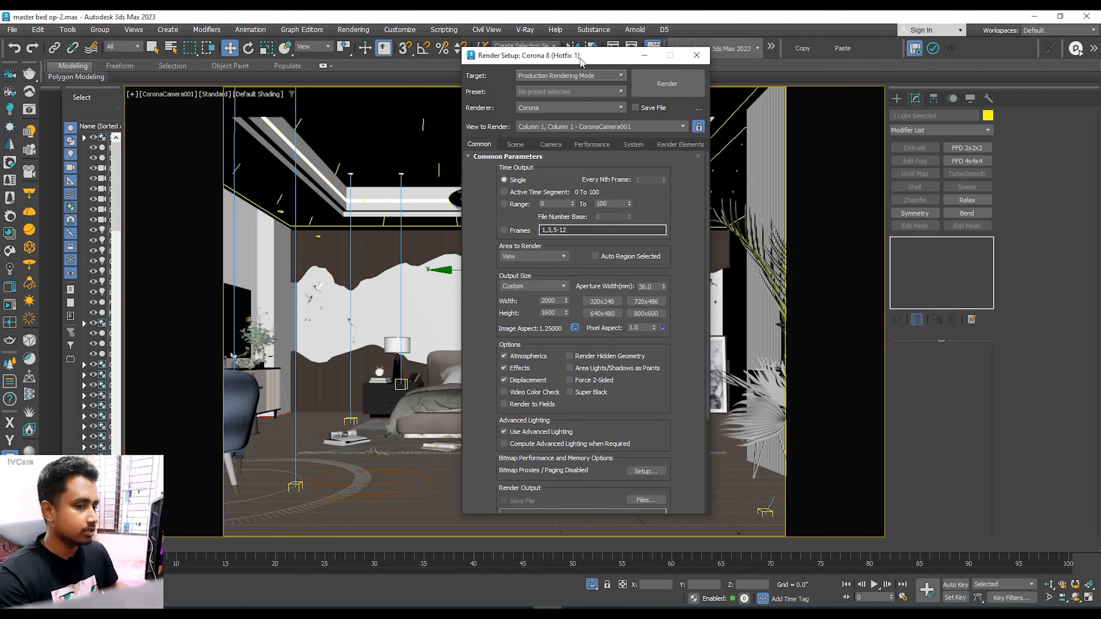
{"action": "left_click_drag", "start_coordinate": [581, 61], "coordinate": [528, 78]}
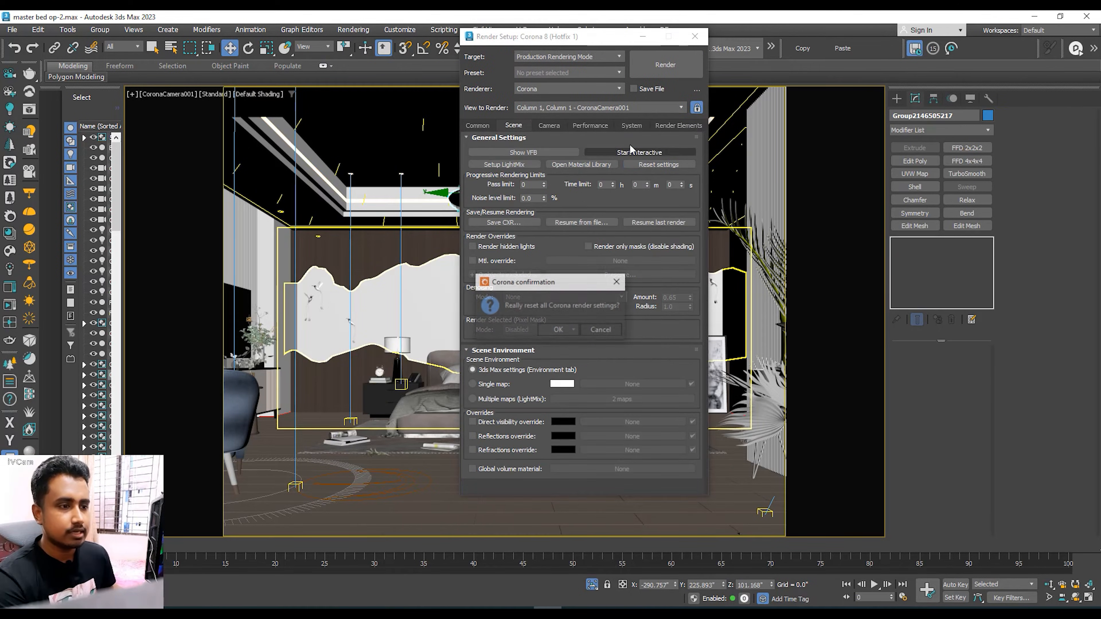
{"action": "left_click", "coordinate": [563, 328]}
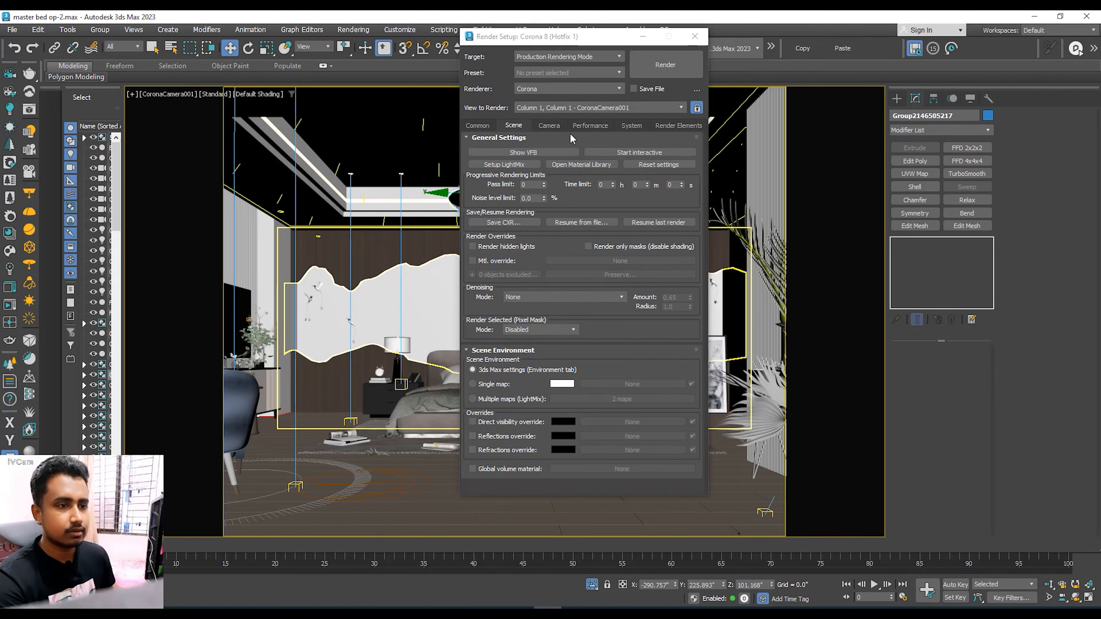
{"action": "left_click", "coordinate": [665, 65]}
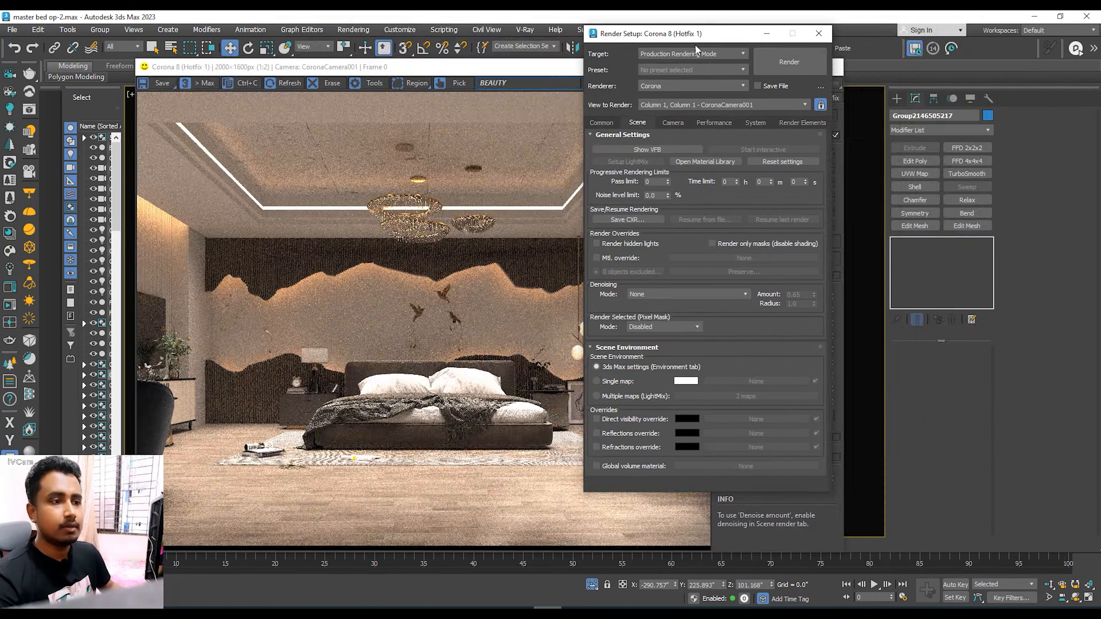
Step: Arrange the render and settings windows and examine the noise in the bedroom render, including a close view of the bedside wall
{"action": "left_click_drag", "start_coordinate": [696, 45], "coordinate": [588, 58]}
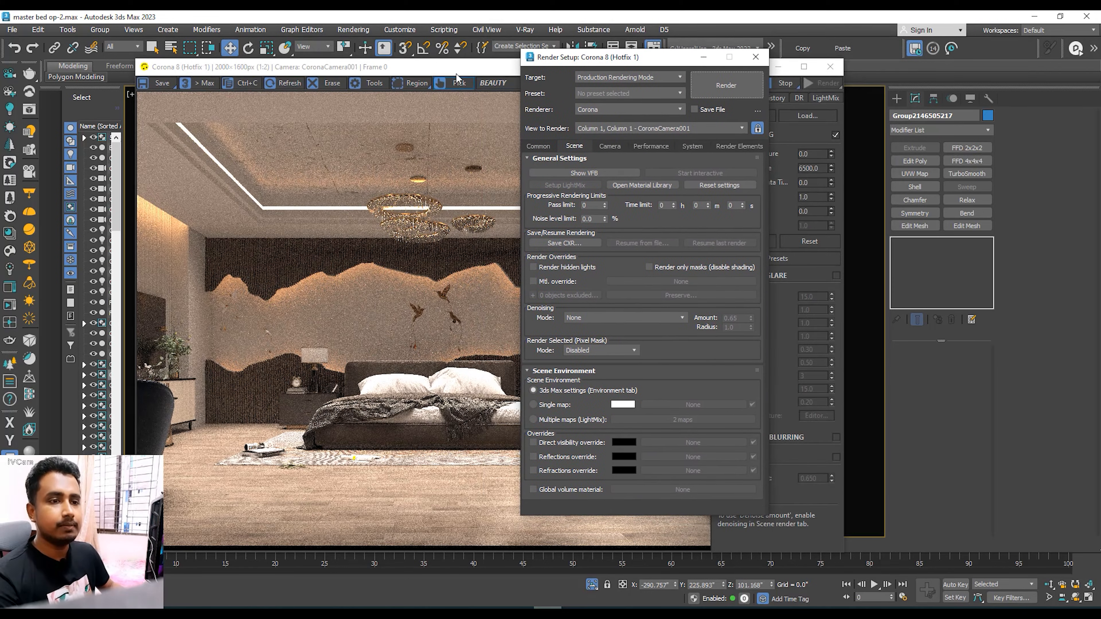
{"action": "left_click_drag", "start_coordinate": [451, 66], "coordinate": [479, 116]}
{"action": "left_click", "coordinate": [610, 61]}
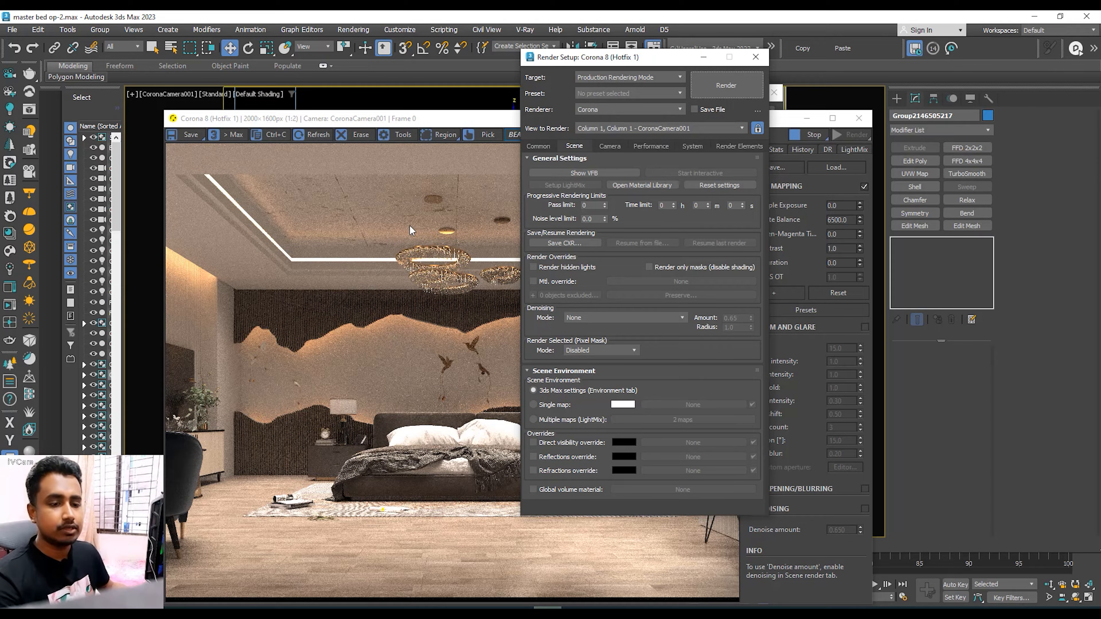
{"action": "left_click_drag", "start_coordinate": [641, 59], "coordinate": [689, 60]}
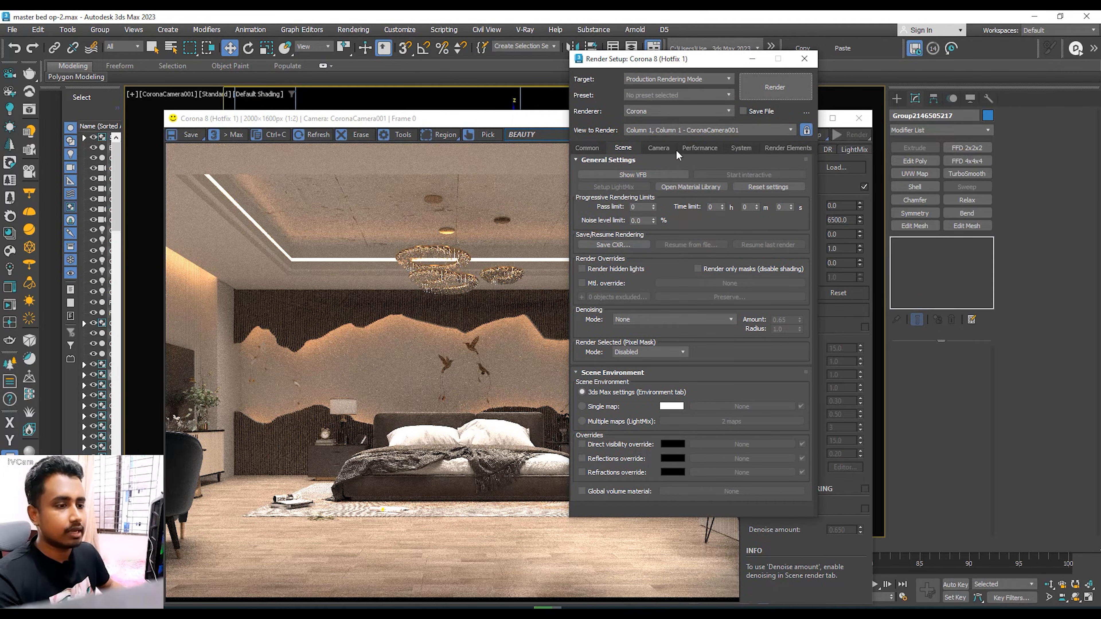
{"action": "left_click_drag", "start_coordinate": [697, 60], "coordinate": [647, 51]}
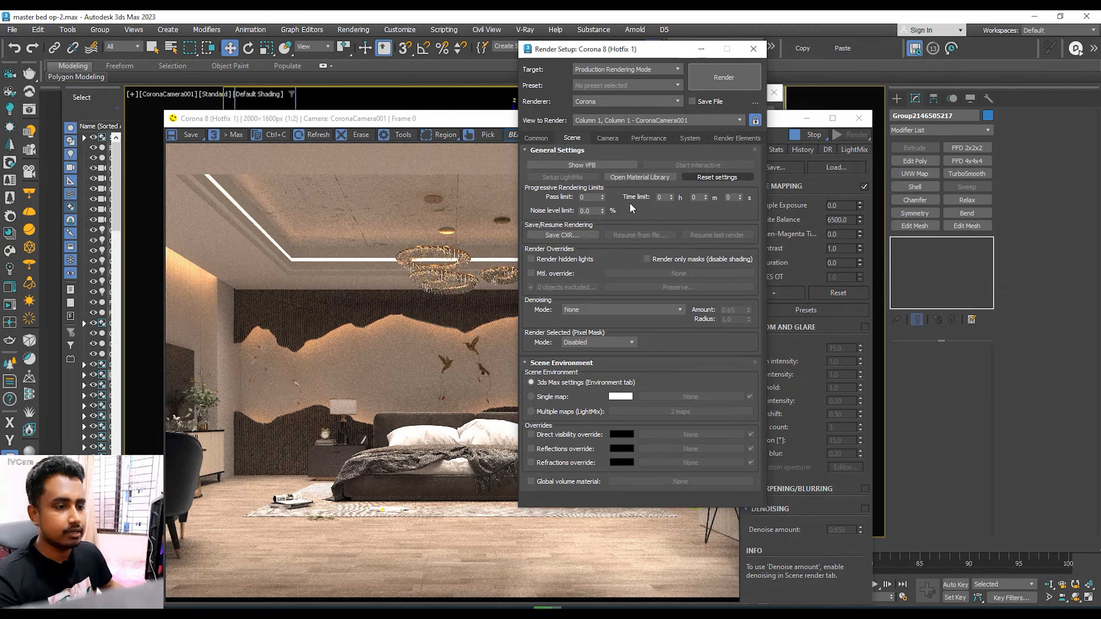
{"action": "left_click_drag", "start_coordinate": [482, 122], "coordinate": [456, 94]}
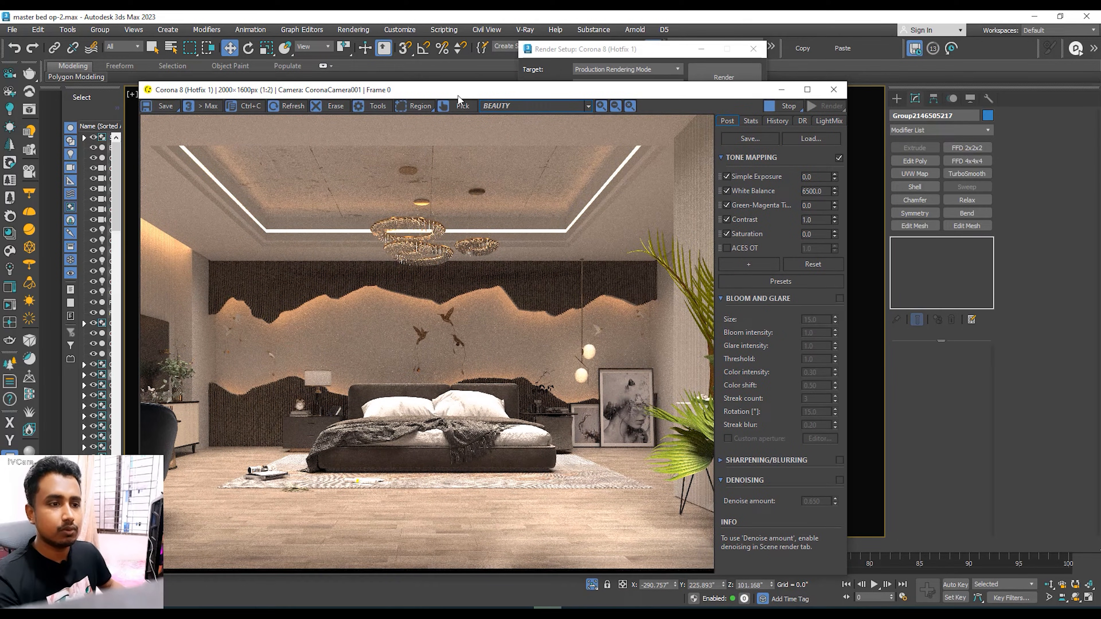
{"action": "left_click", "coordinate": [565, 54]}
{"action": "scroll", "coordinate": [219, 440], "scroll_direction": "up", "scroll_amount": 1}
{"action": "middle_click_drag", "start_coordinate": [220, 440], "coordinate": [265, 375]}
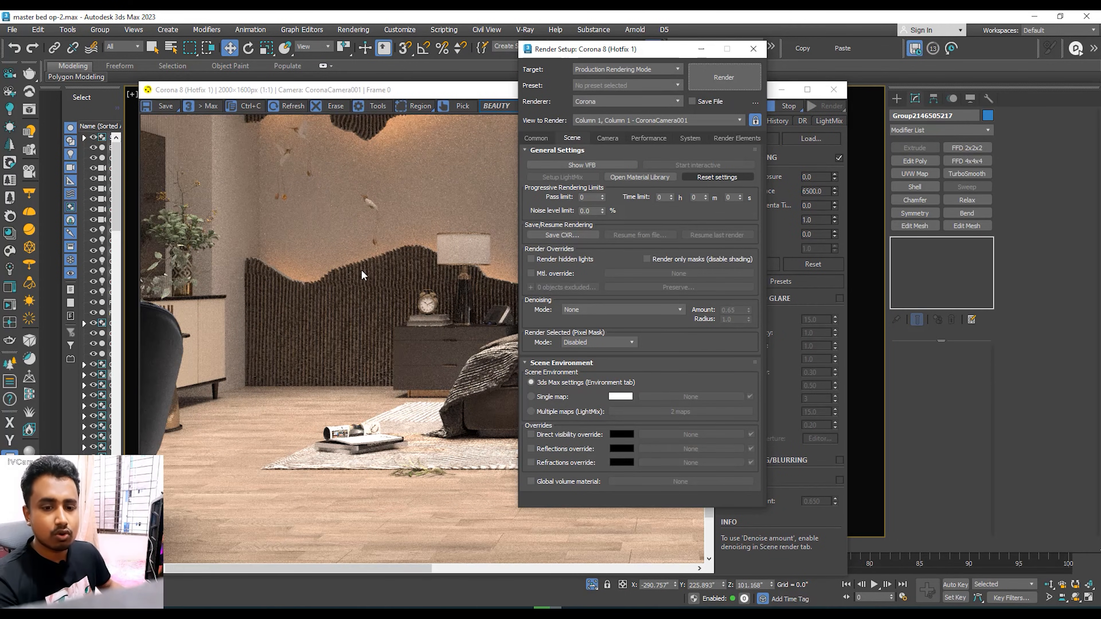
{"action": "scroll", "coordinate": [364, 275], "scroll_direction": "down", "scroll_amount": 1}
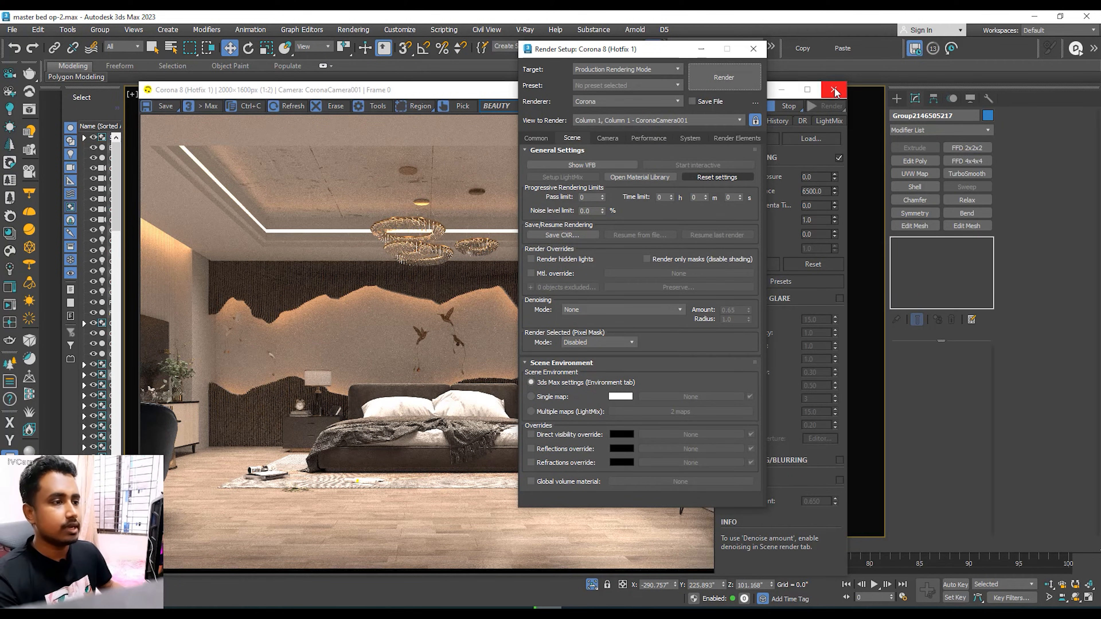
Step: Stop the running render and clear the render windows from the viewport
{"action": "left_click", "coordinate": [782, 90]}
{"action": "left_click", "coordinate": [753, 49]}
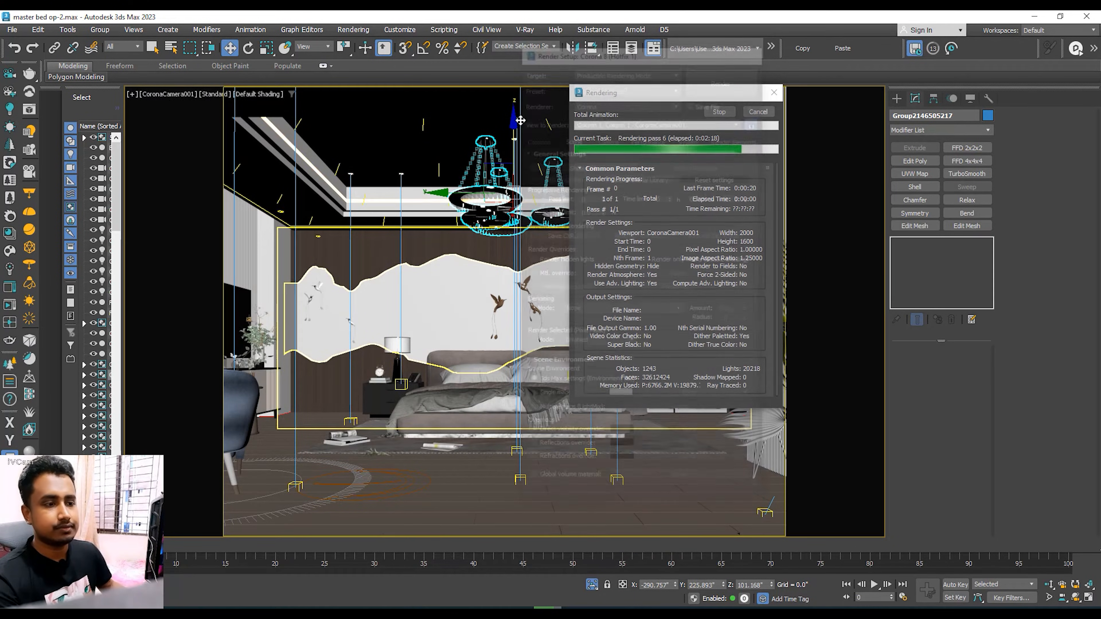
{"action": "left_click", "coordinate": [773, 93]}
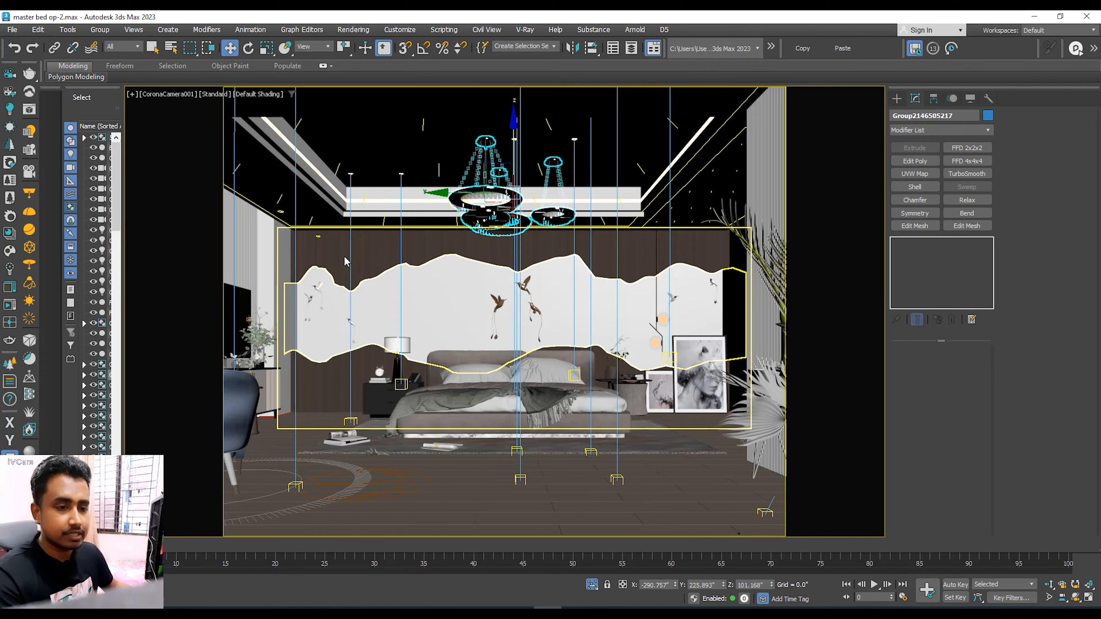
Step: Set the progressive rendering time limit to 15 minutes and enable rendering of hidden lights
{"action": "left_click", "coordinate": [345, 261]}
{"action": "key", "text": "F10"}
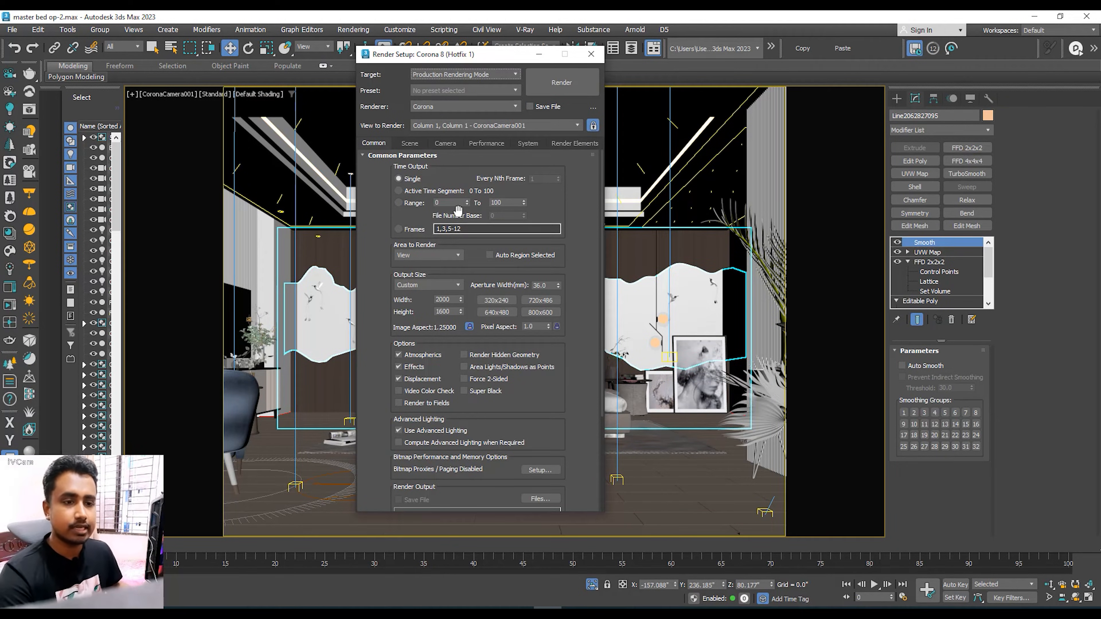
{"action": "left_click", "coordinate": [413, 144]}
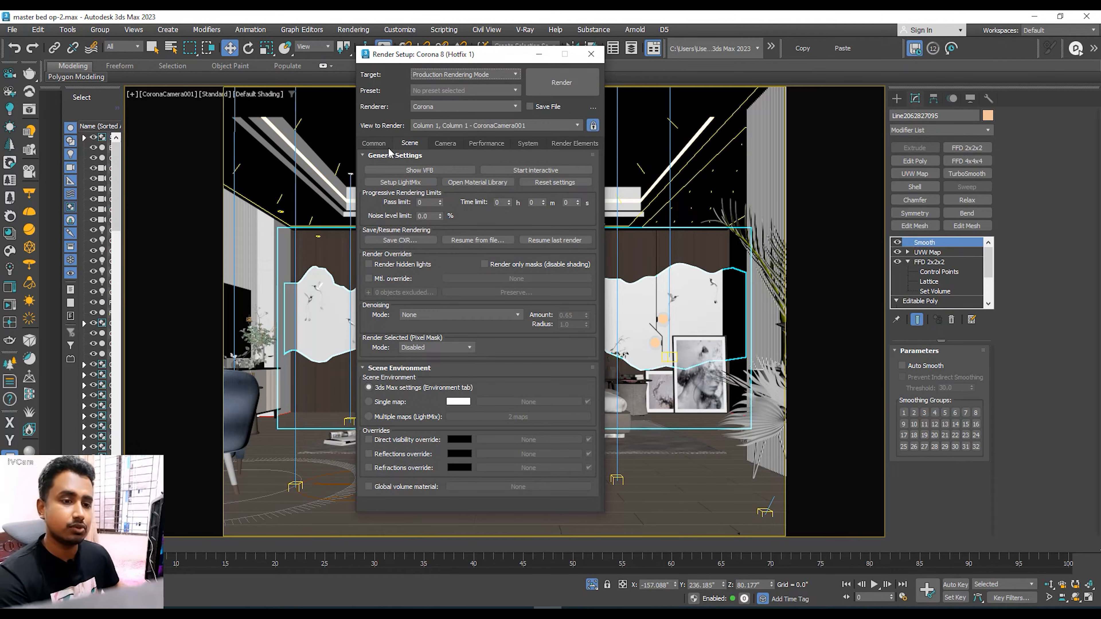
{"action": "left_click", "coordinate": [374, 143]}
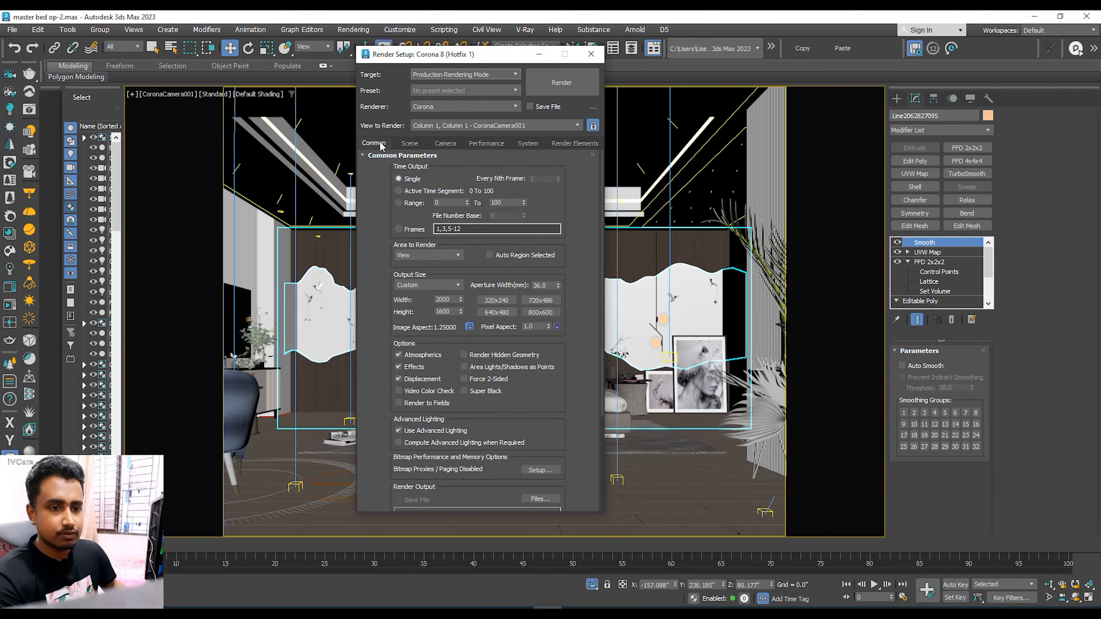
{"action": "left_click", "coordinate": [409, 144]}
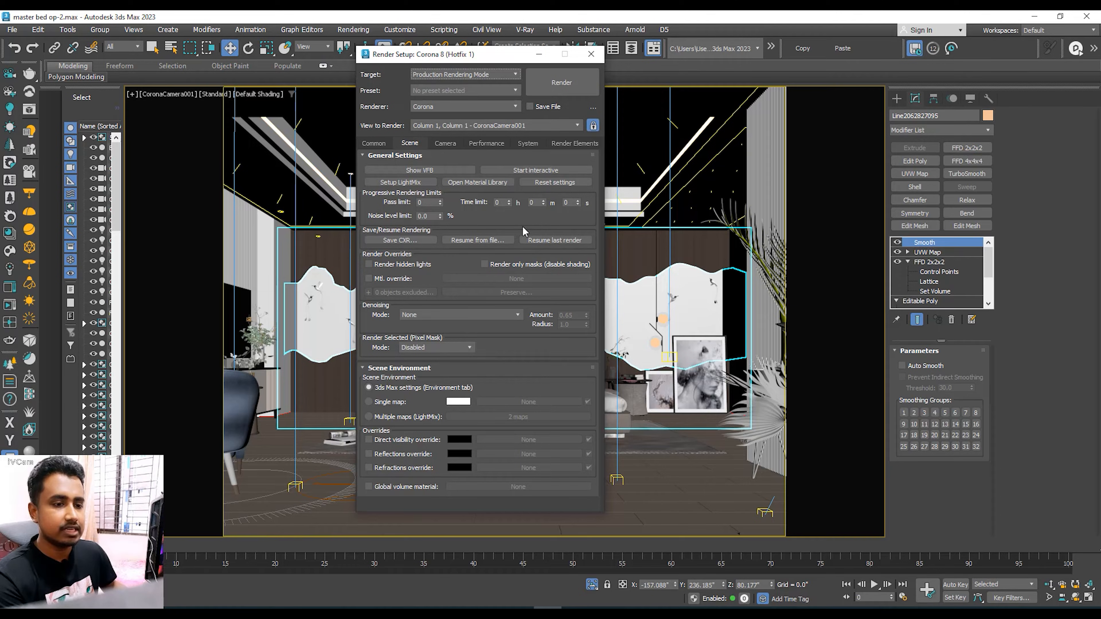
{"action": "double_click", "coordinate": [535, 203]}
{"action": "type", "text": "15"}
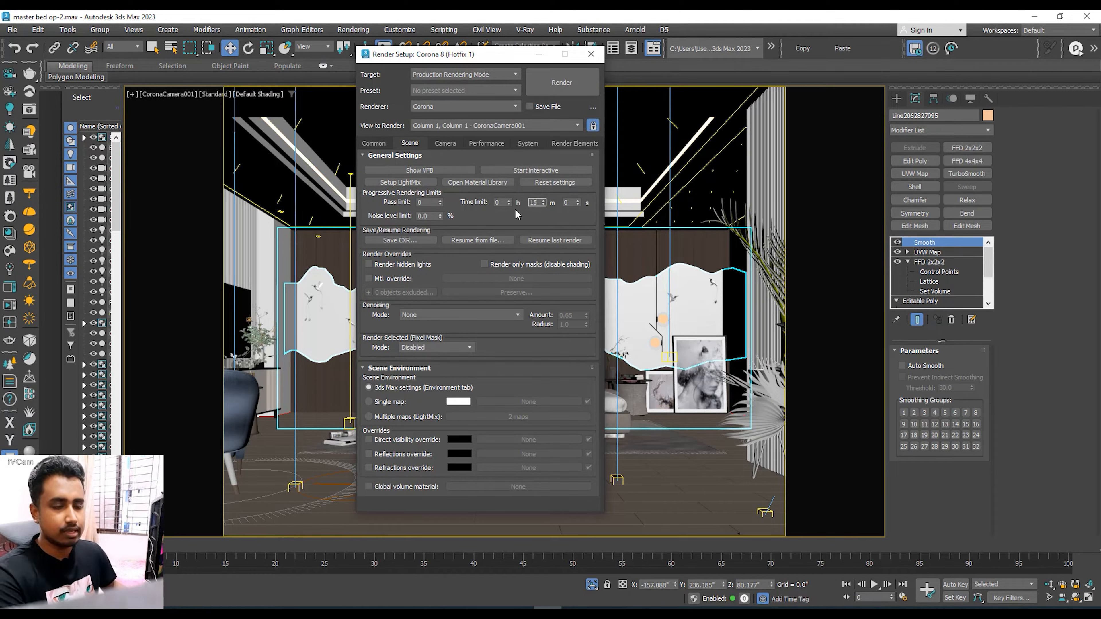
{"action": "left_click_drag", "start_coordinate": [514, 208], "coordinate": [527, 199]}
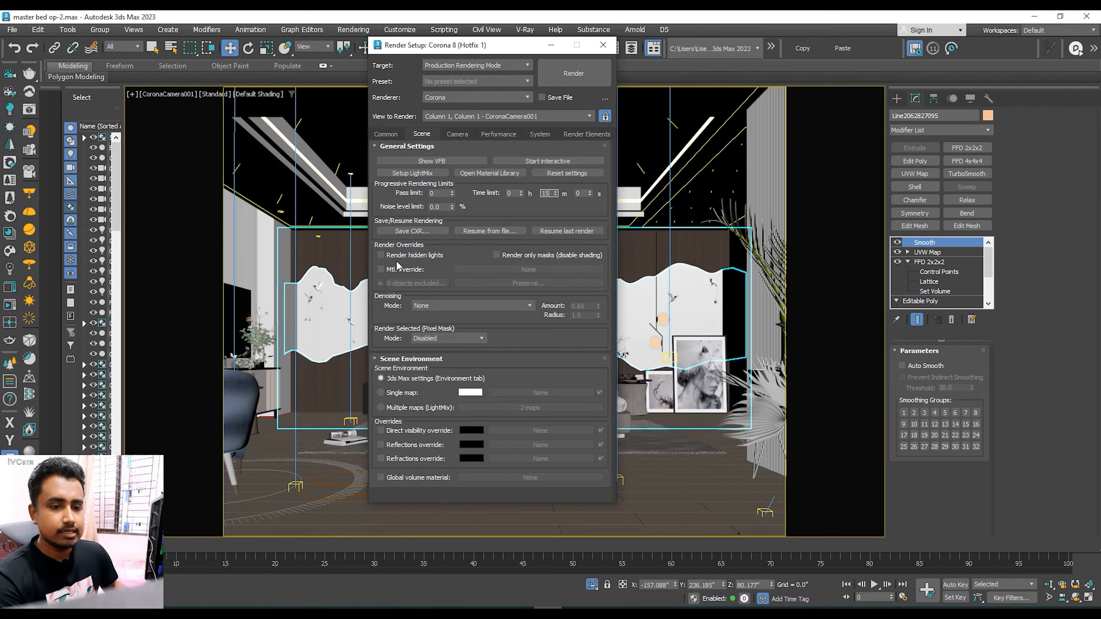
{"action": "left_click", "coordinate": [382, 255]}
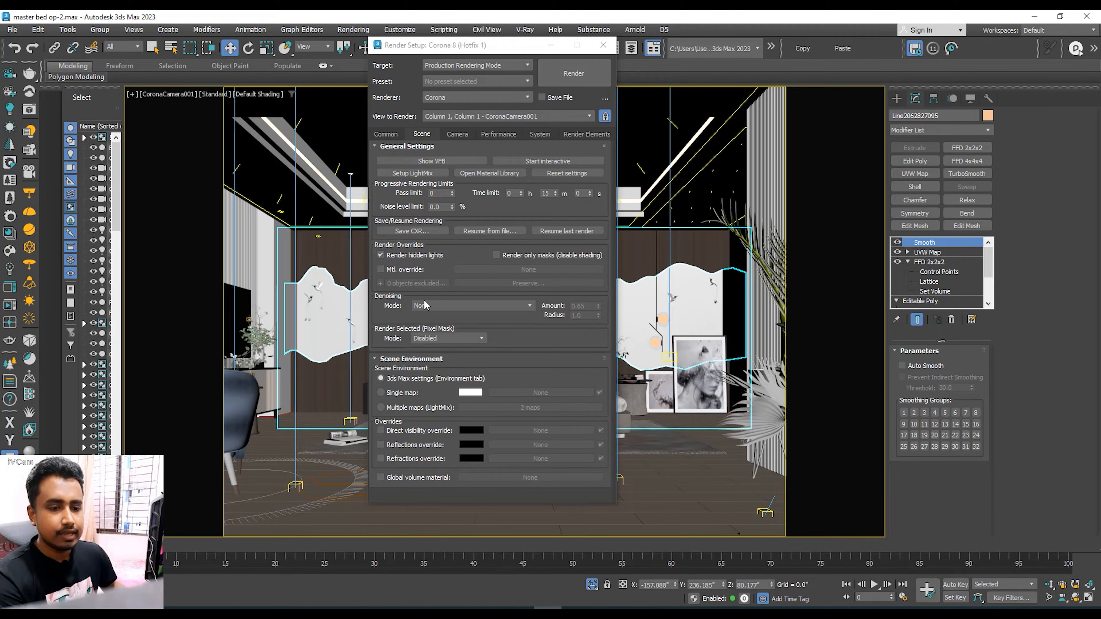
Step: Set the render's denoising mode to Corona High Quality
{"action": "left_click_drag", "start_coordinate": [471, 45], "coordinate": [475, 32]}
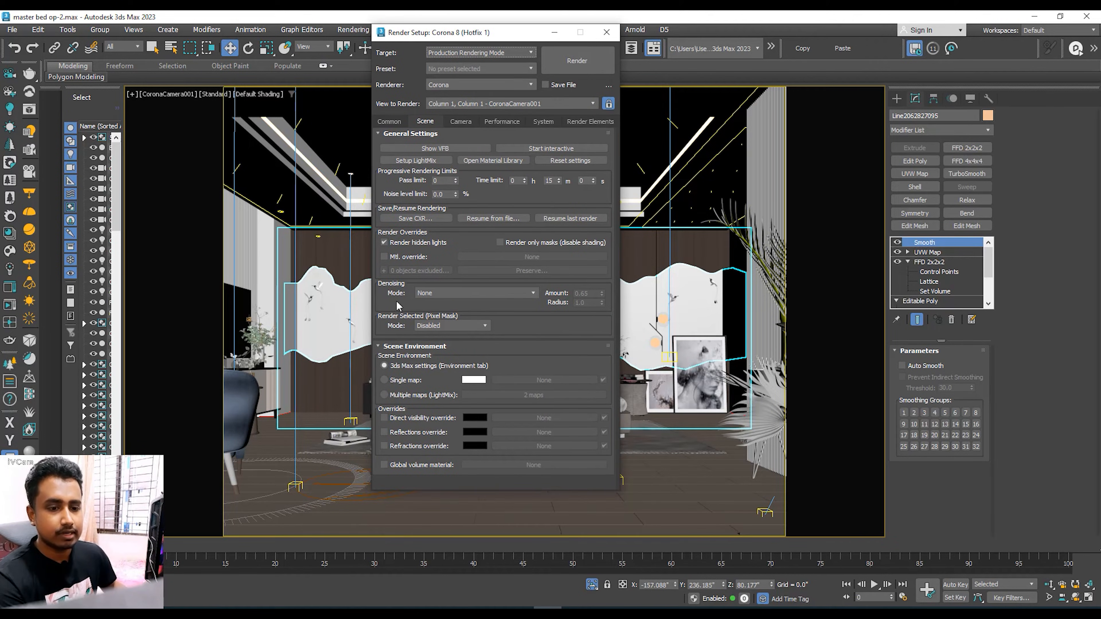
{"action": "left_click", "coordinate": [432, 294]}
{"action": "left_click", "coordinate": [432, 294]}
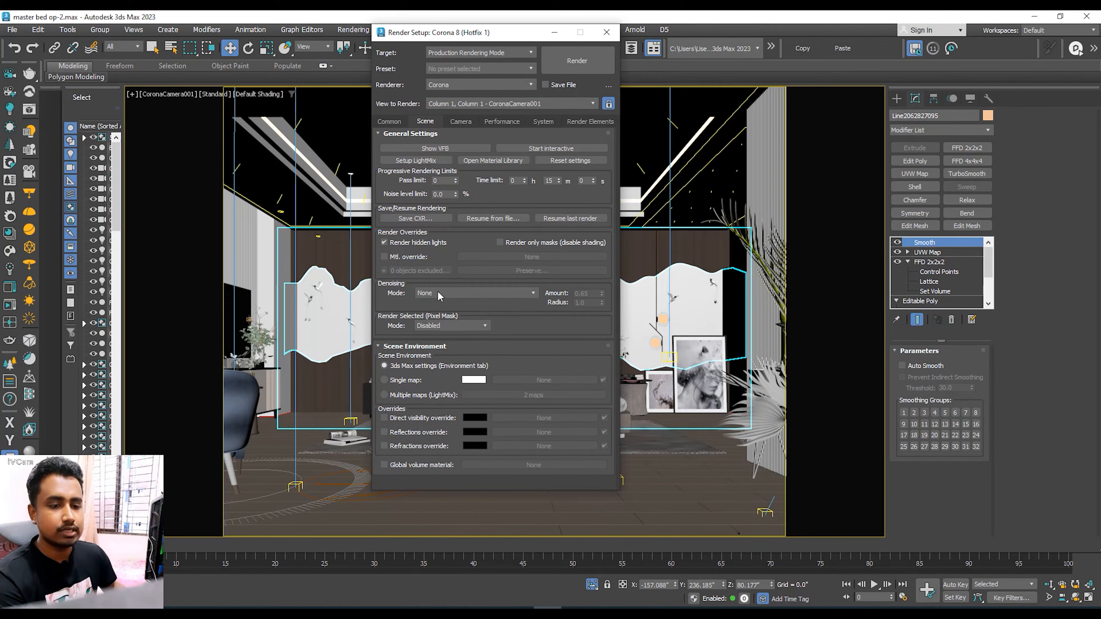
{"action": "left_click", "coordinate": [433, 294]}
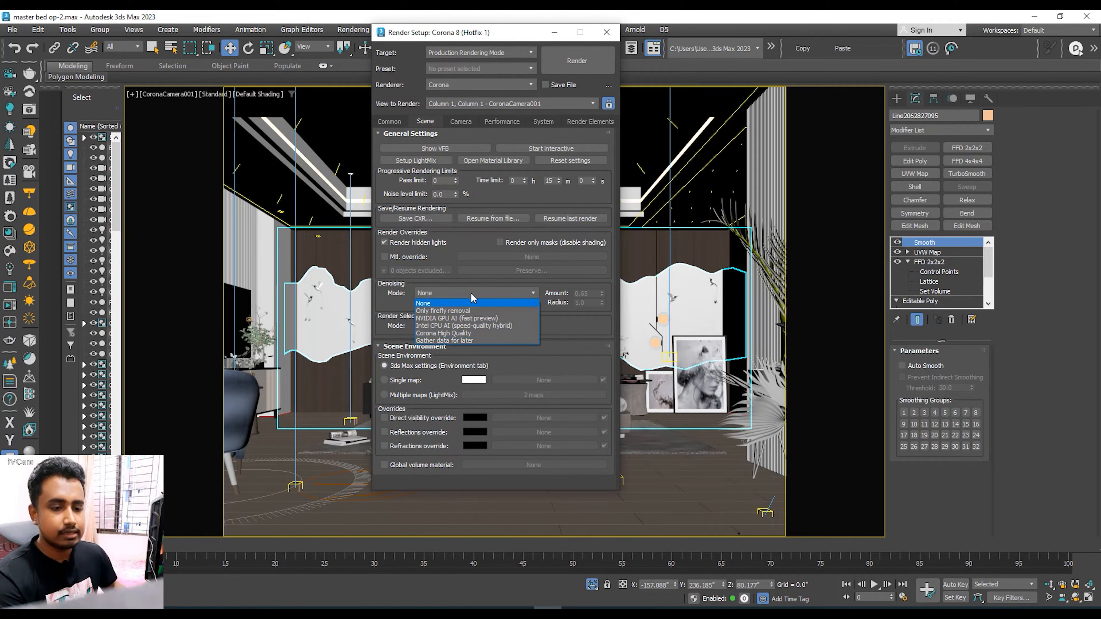
{"action": "left_click", "coordinate": [438, 333]}
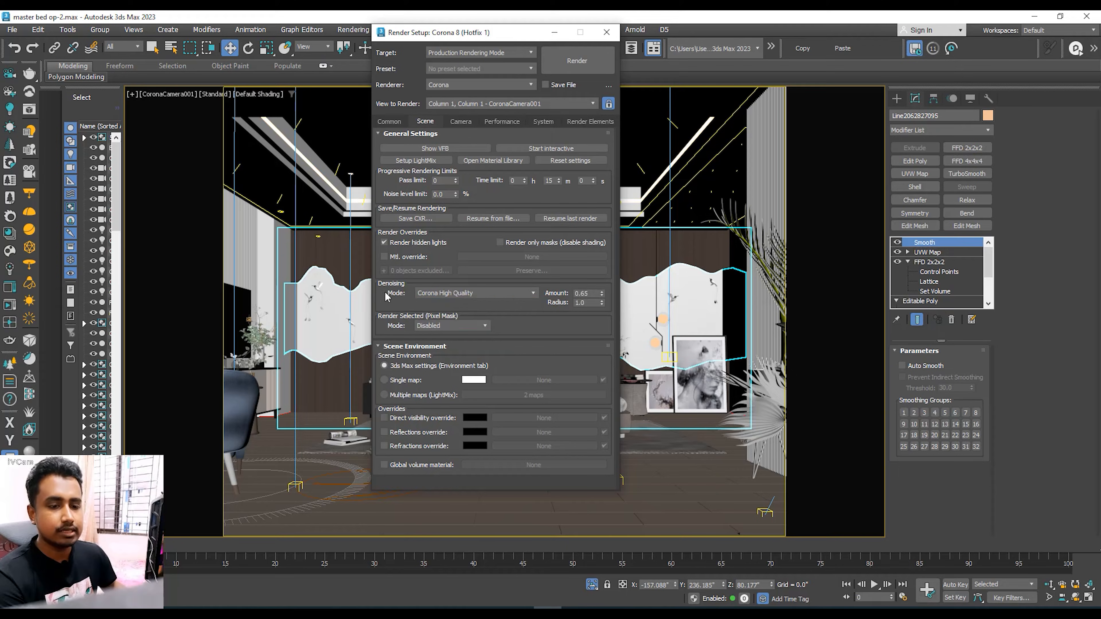
Step: Try the NVIDIA GPU AI (fast preview) denoising mode and switch back to Corona High Quality
{"action": "left_click", "coordinate": [453, 295]}
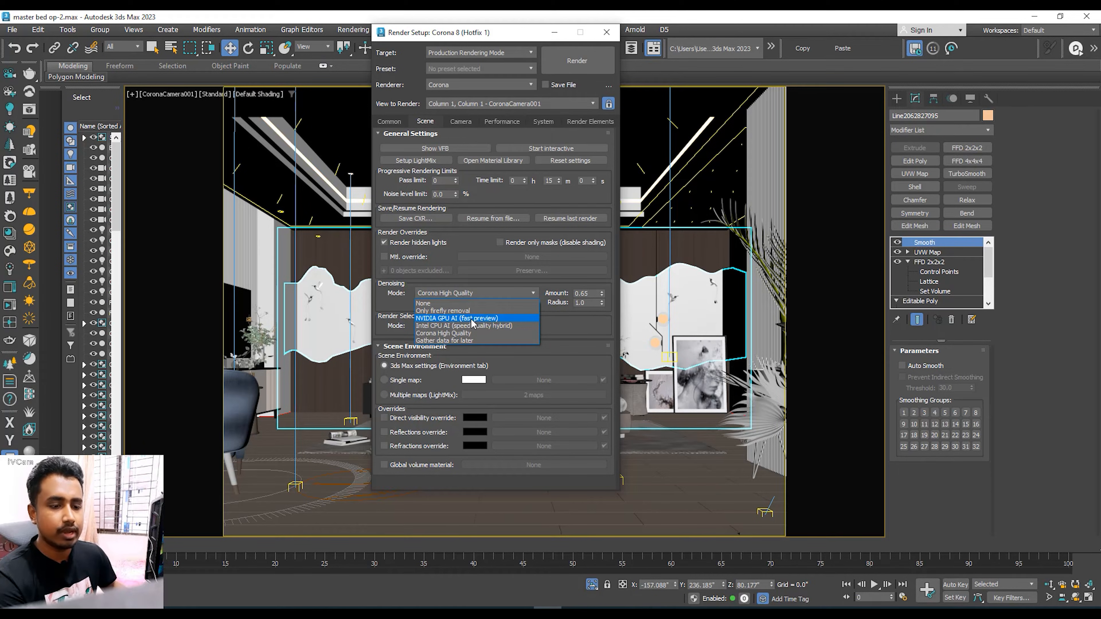
{"action": "left_click", "coordinate": [493, 319]}
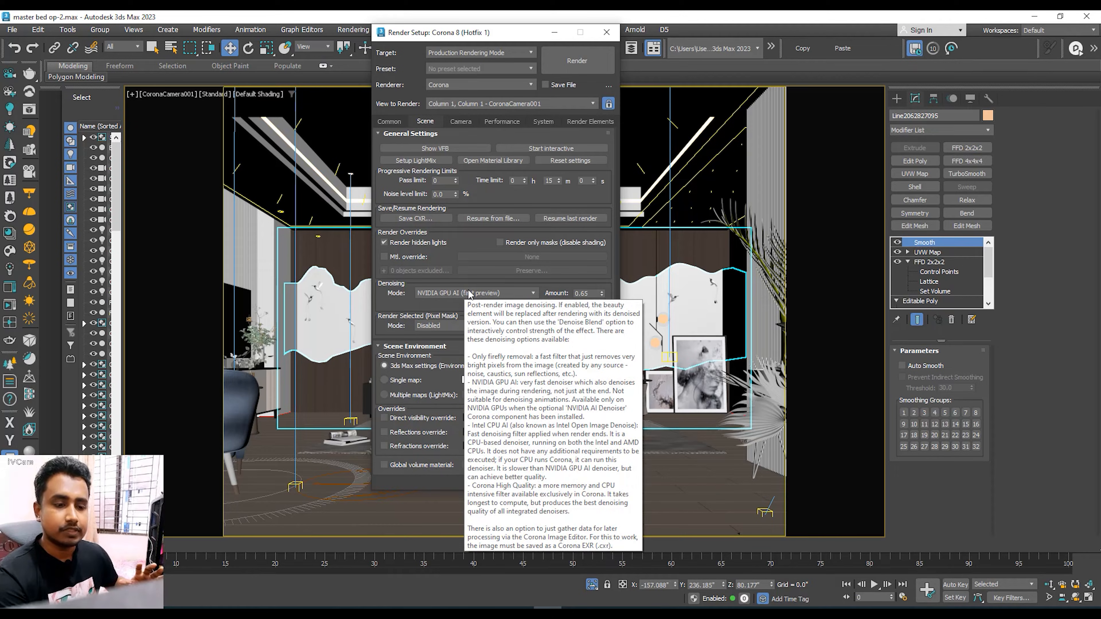
{"action": "left_click", "coordinate": [469, 295]}
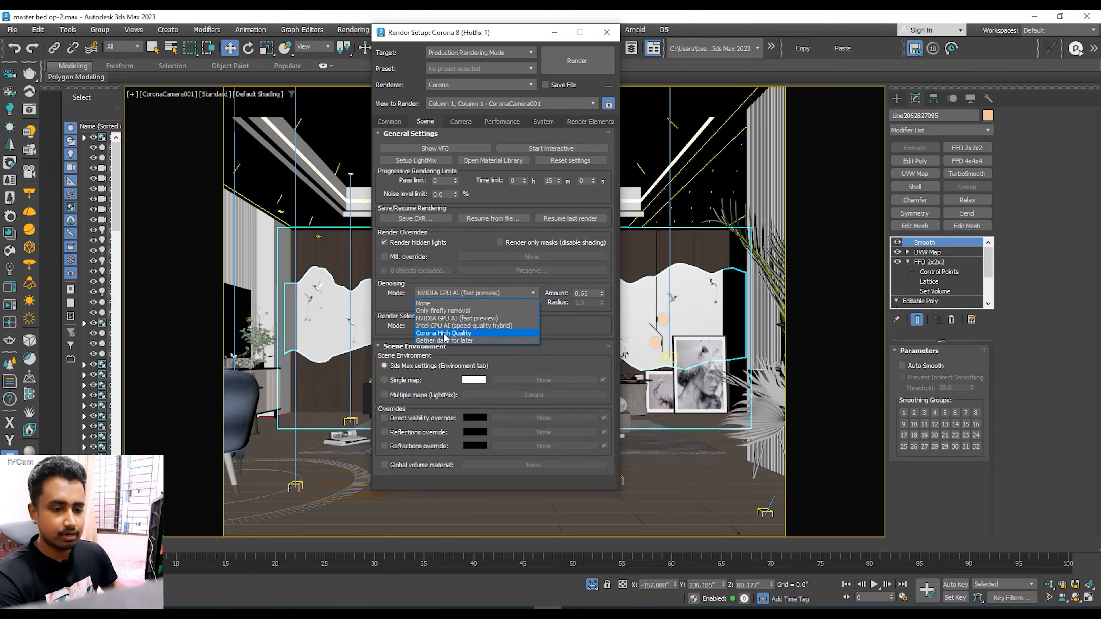
{"action": "left_click", "coordinate": [448, 338]}
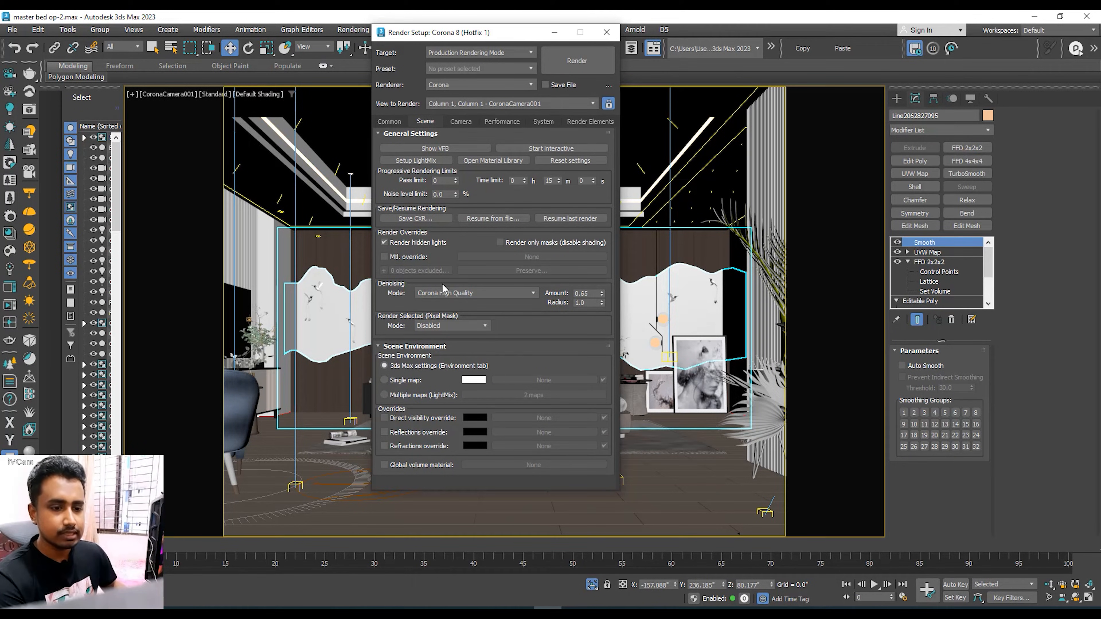
Step: Enter a noise level limit for the progressive rendering, keeping the 15-minute time limit
{"action": "left_click_drag", "start_coordinate": [447, 195], "coordinate": [393, 197]}
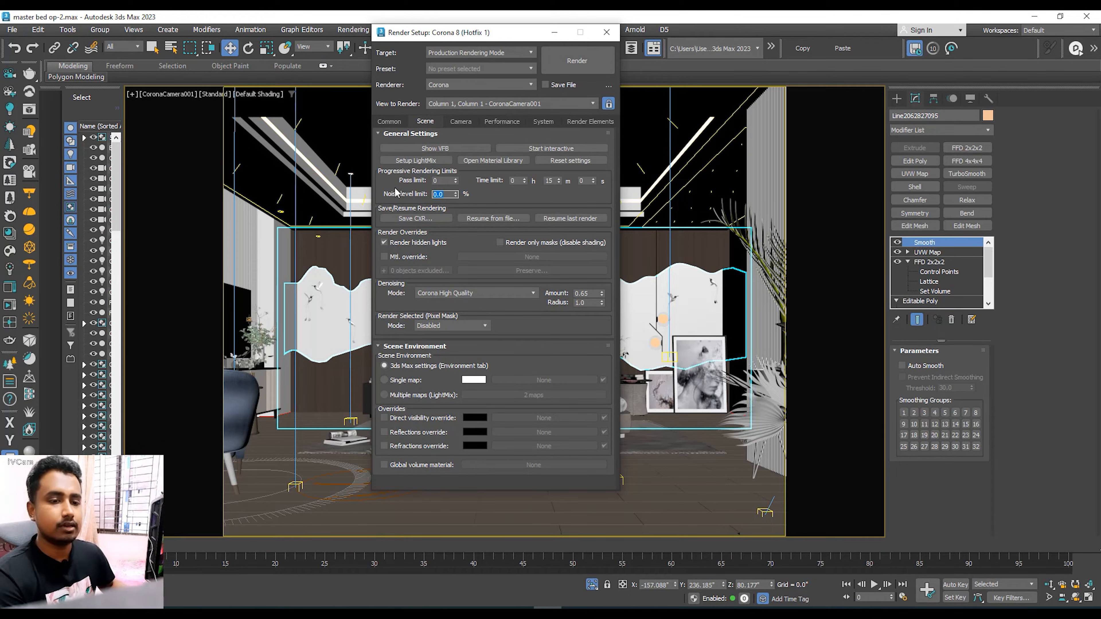
{"action": "left_click", "coordinate": [431, 195]}
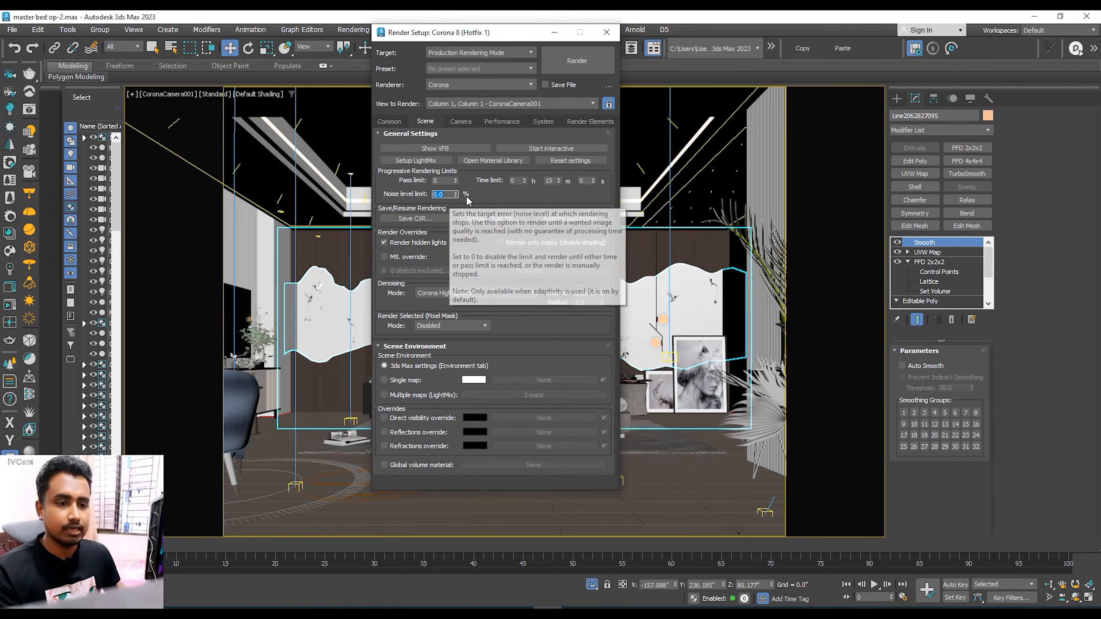
{"action": "left_click_drag", "start_coordinate": [553, 181], "coordinate": [511, 184]}
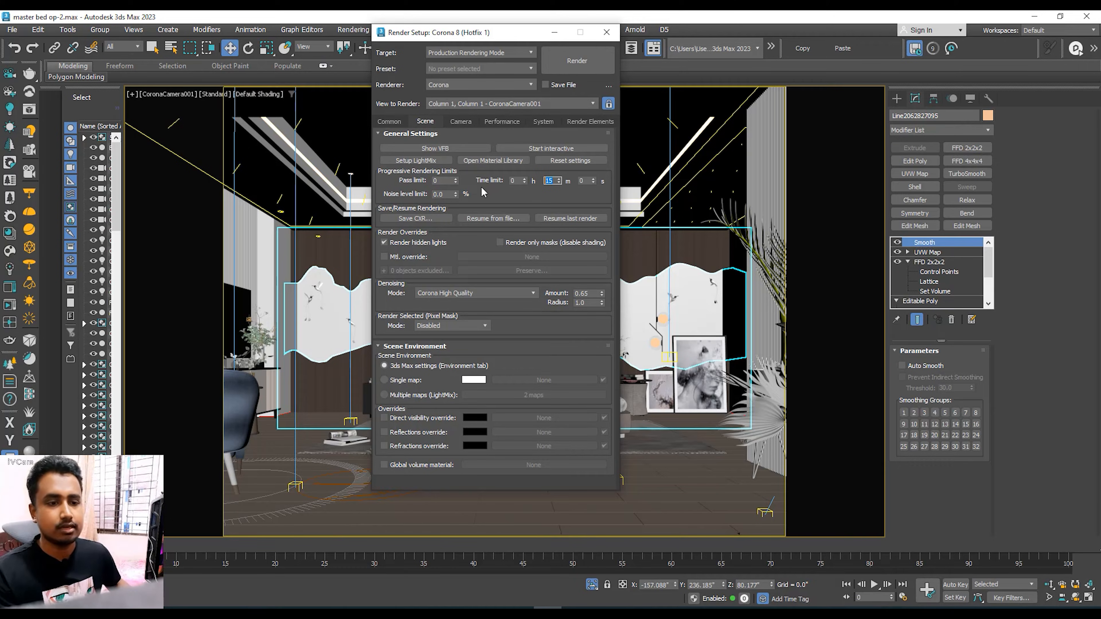
{"action": "left_click", "coordinate": [442, 194]}
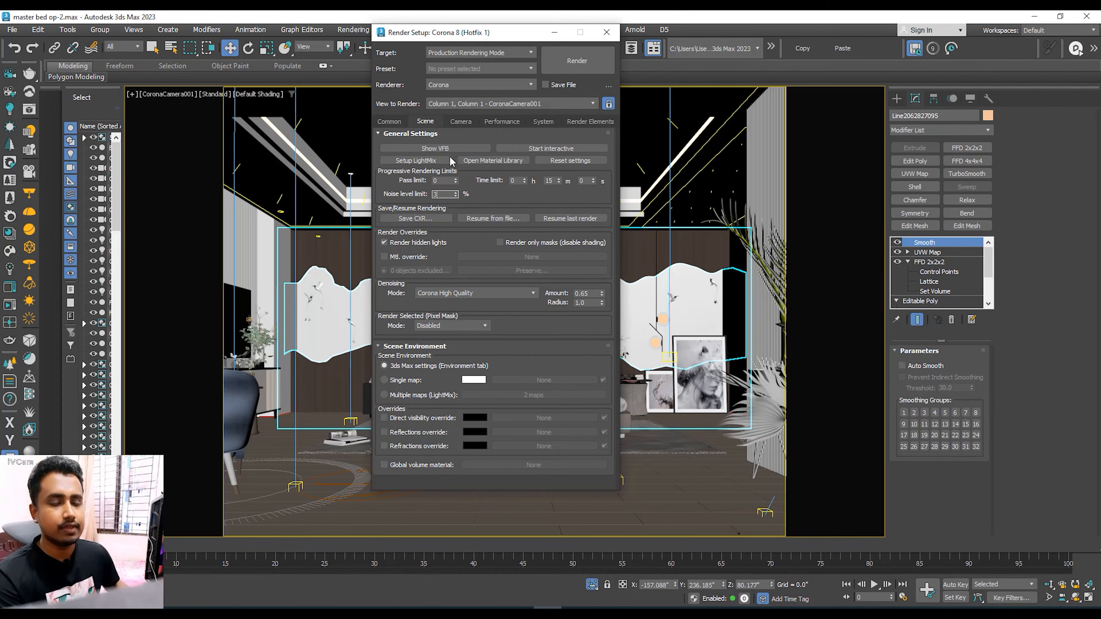
Step: Review the Corona camera, performance and system render settings without changing them
{"action": "left_click", "coordinate": [462, 122]}
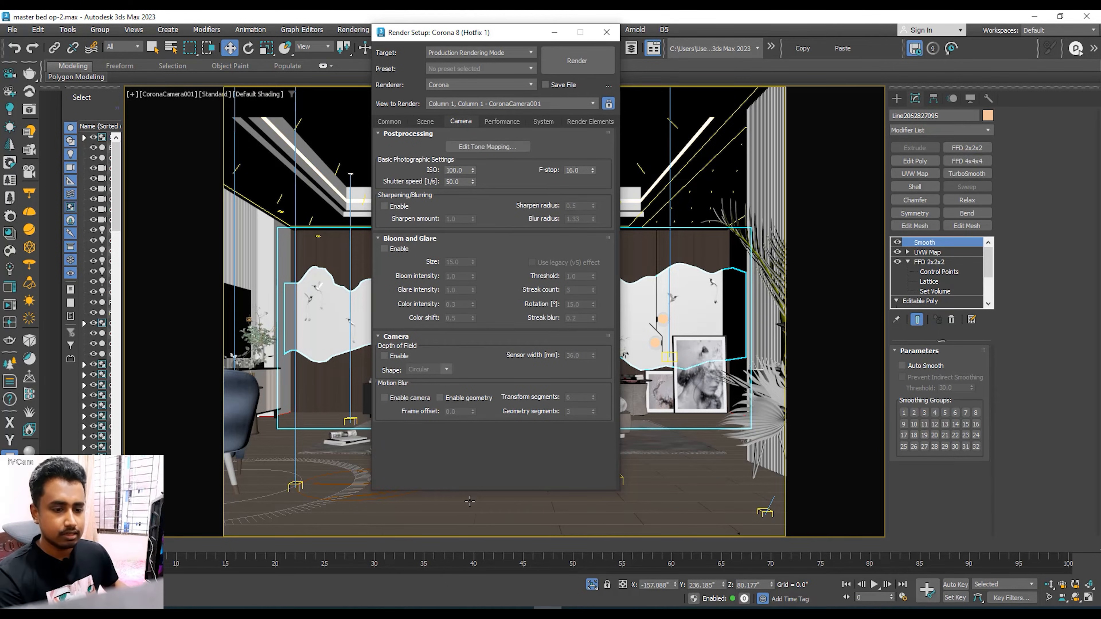
{"action": "left_click", "coordinate": [502, 122]}
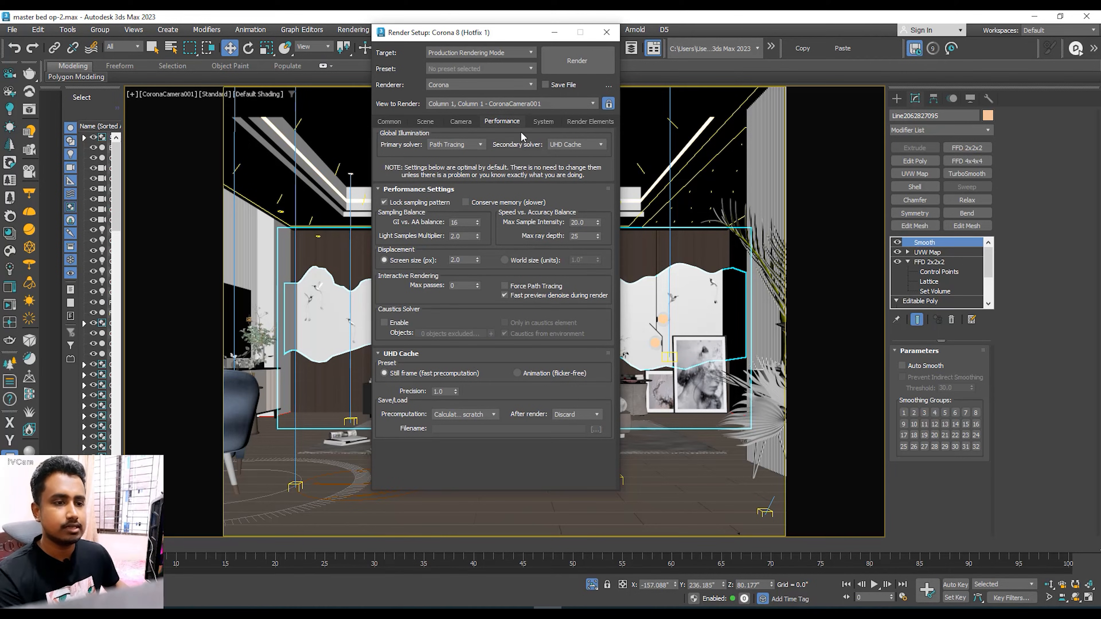
{"action": "left_click", "coordinate": [547, 124]}
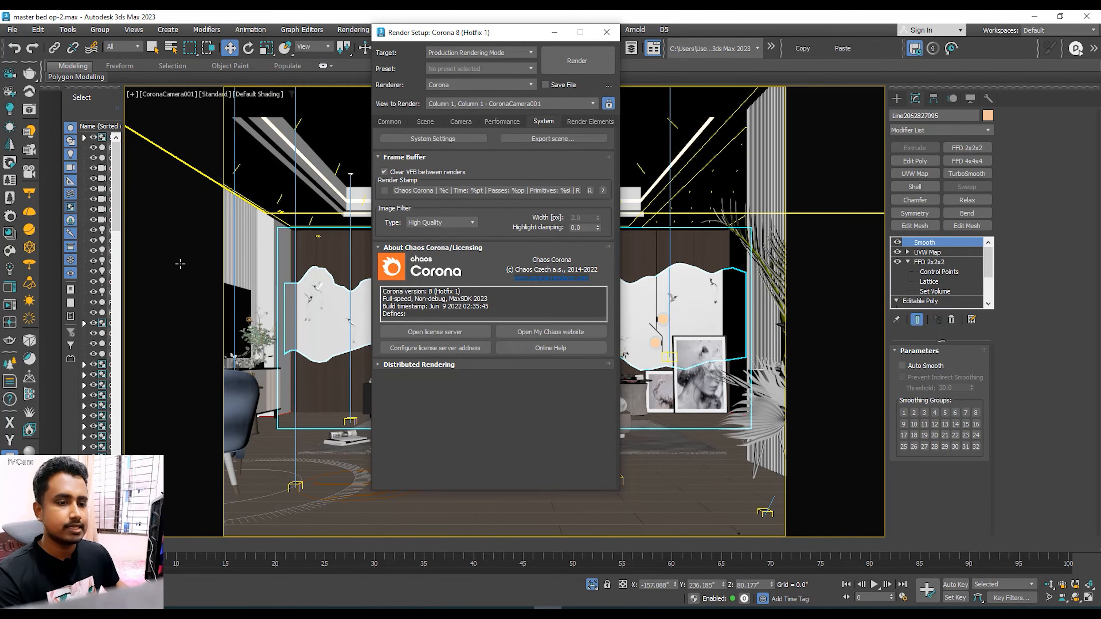
Step: Browse the list of available Corona render elements without adding any
{"action": "left_click", "coordinate": [584, 124]}
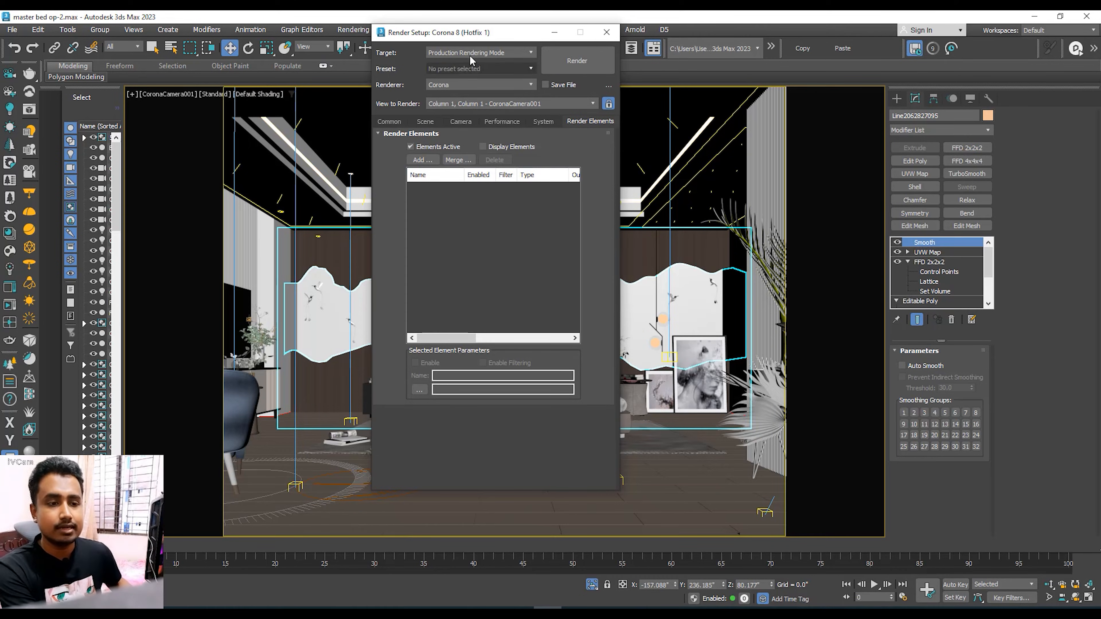
{"action": "left_click", "coordinate": [422, 160]}
{"action": "scroll", "coordinate": [450, 222], "scroll_direction": "down", "scroll_amount": 3}
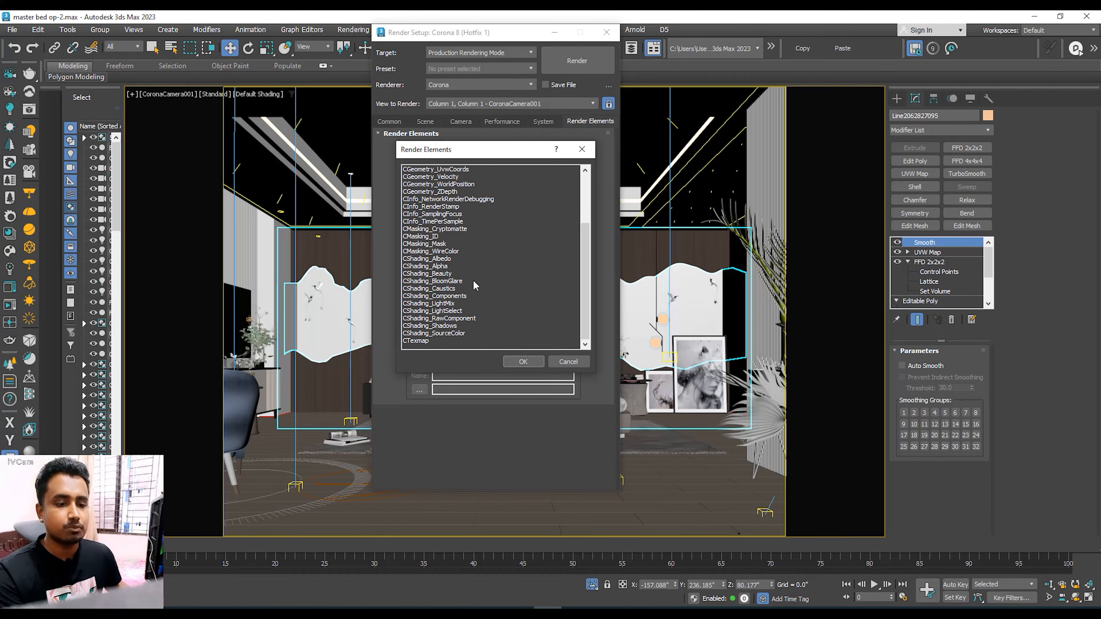
{"action": "left_click", "coordinate": [581, 149]}
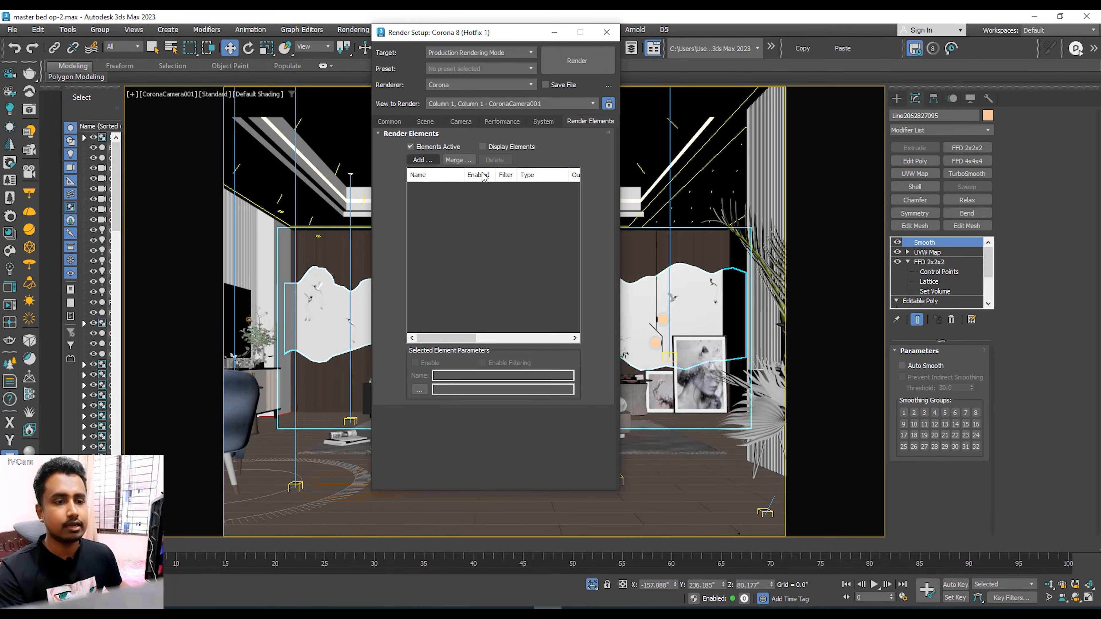
{"action": "left_click", "coordinate": [421, 159]}
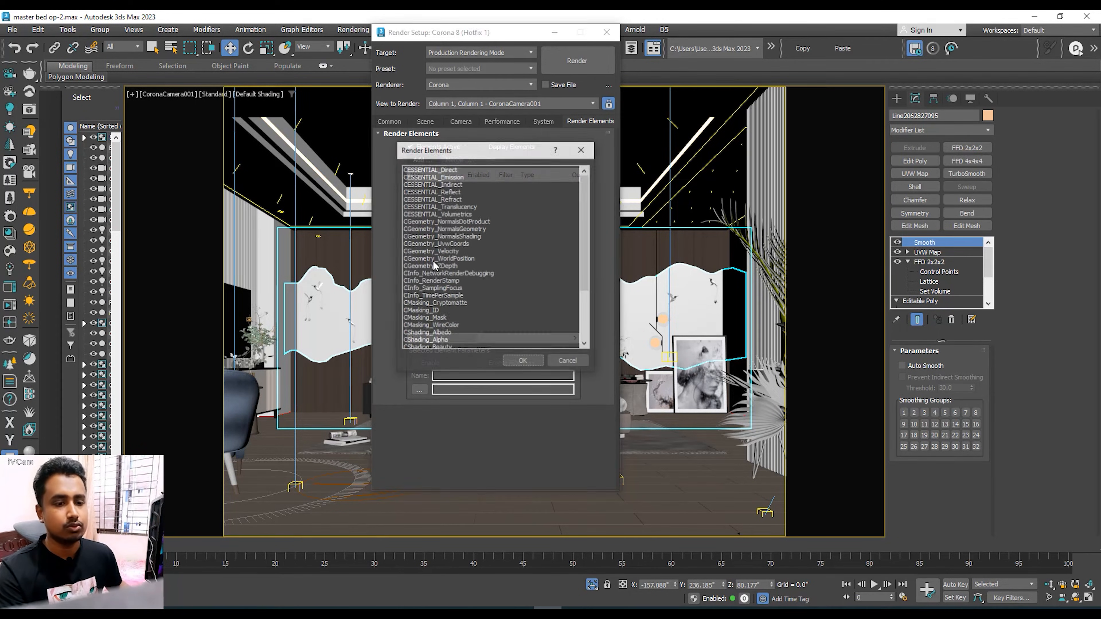
{"action": "left_click", "coordinate": [582, 149]}
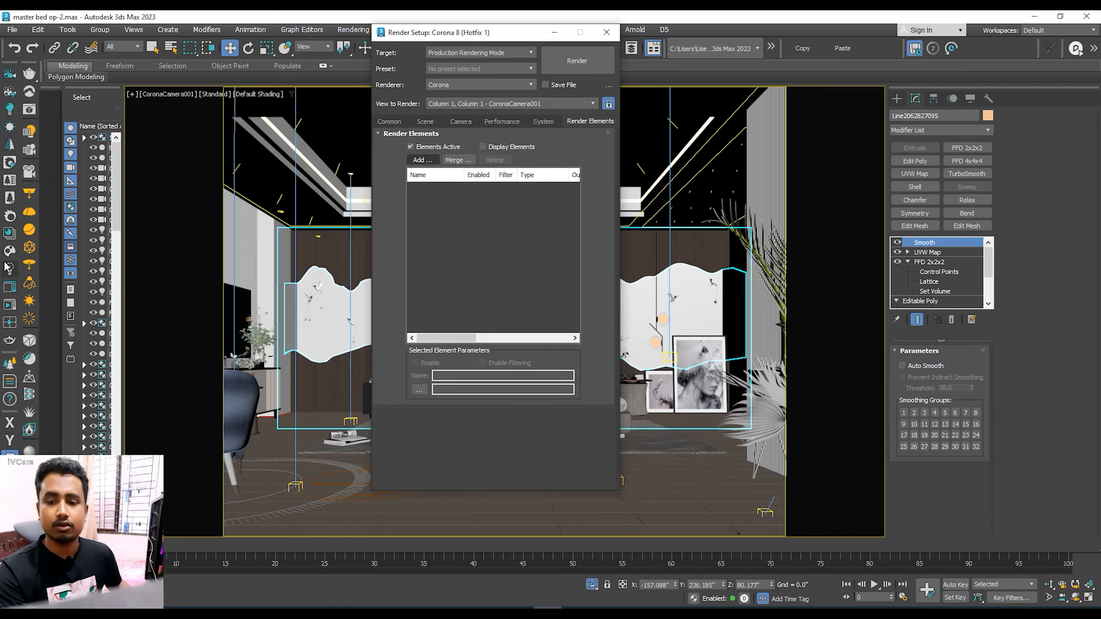
Step: Generate interactive LightMix layers separated by instanced lights, included in denoising, and look through the resulting render elements
{"action": "left_click", "coordinate": [9, 273]}
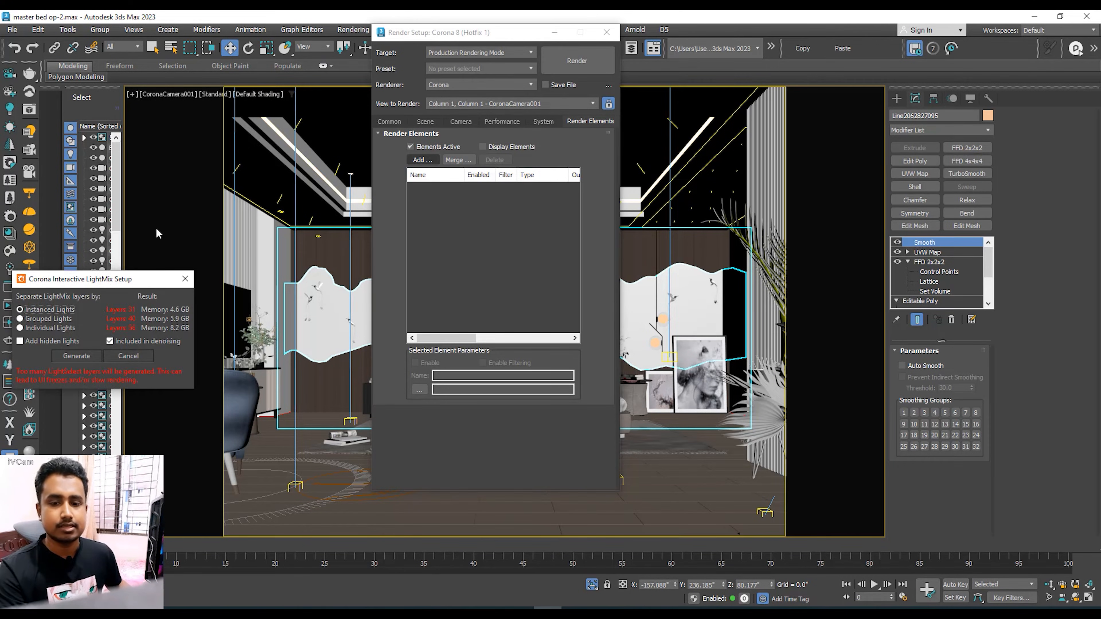
{"action": "left_click_drag", "start_coordinate": [119, 286], "coordinate": [284, 135]}
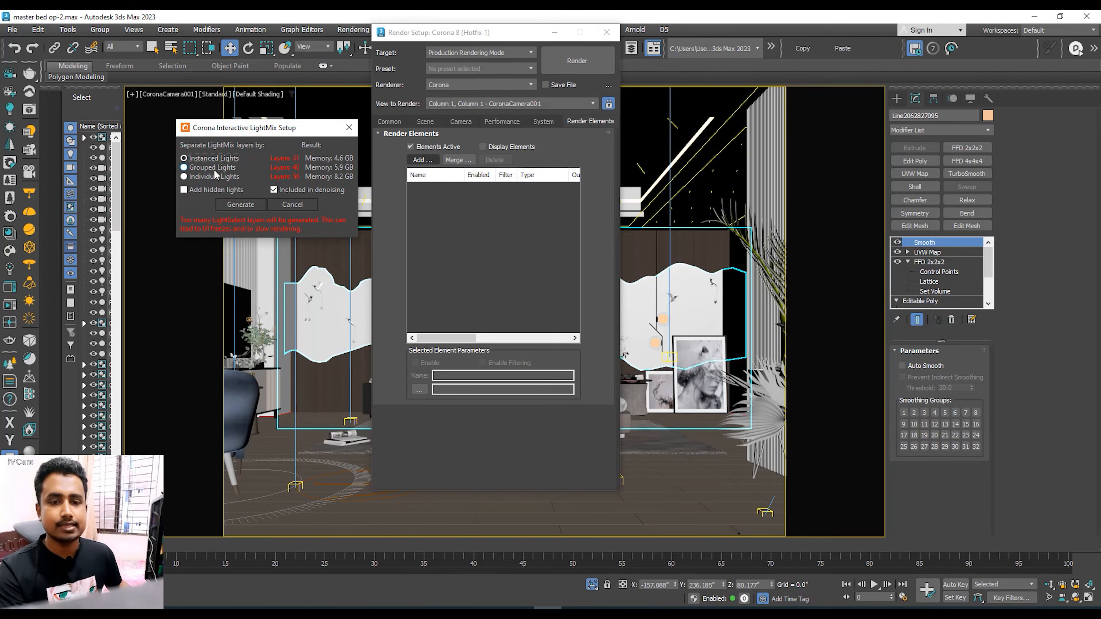
{"action": "left_click", "coordinate": [234, 205]}
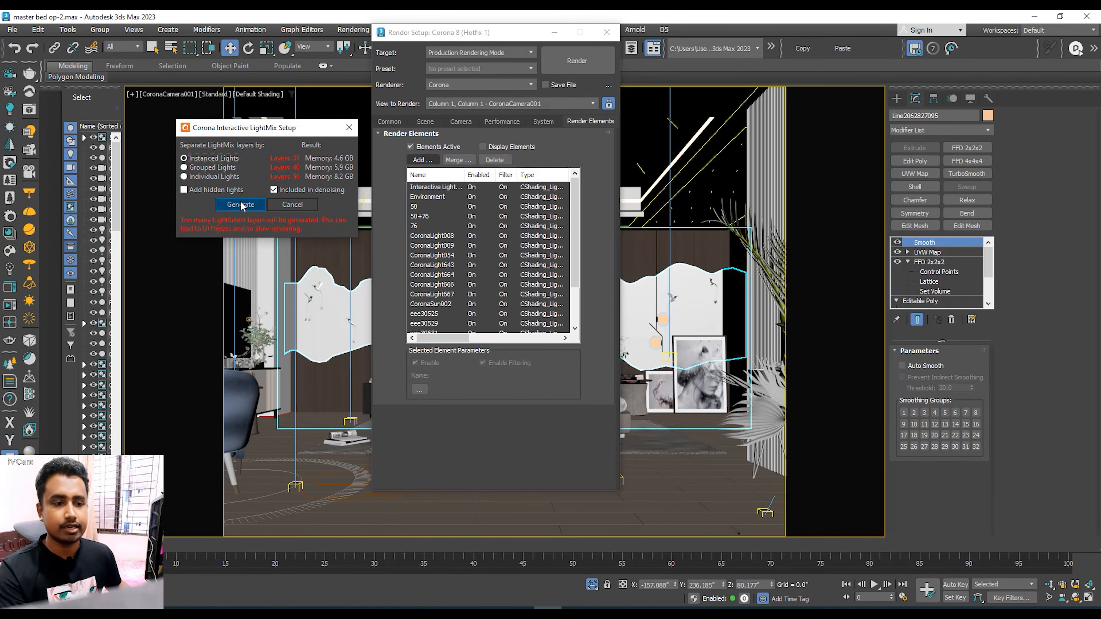
{"action": "scroll", "coordinate": [420, 239], "scroll_direction": "down", "scroll_amount": 6}
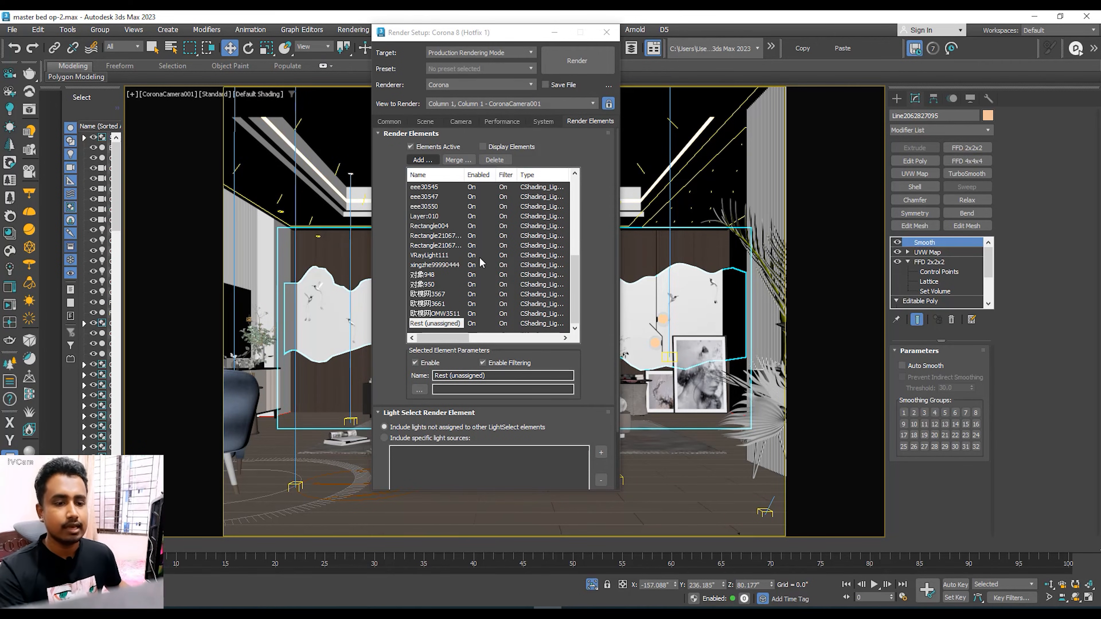
{"action": "scroll", "coordinate": [479, 255], "scroll_direction": "up", "scroll_amount": 6}
{"action": "scroll", "coordinate": [447, 243], "scroll_direction": "down", "scroll_amount": 6}
{"action": "scroll", "coordinate": [442, 270], "scroll_direction": "up", "scroll_amount": 6}
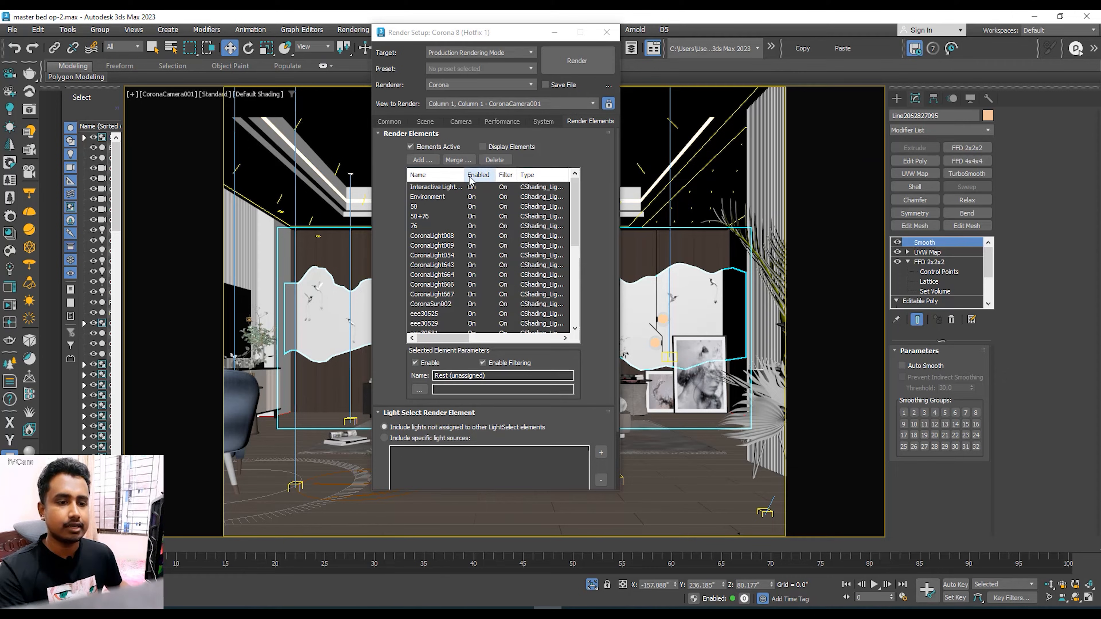
{"action": "scroll", "coordinate": [470, 191], "scroll_direction": "down", "scroll_amount": 6}
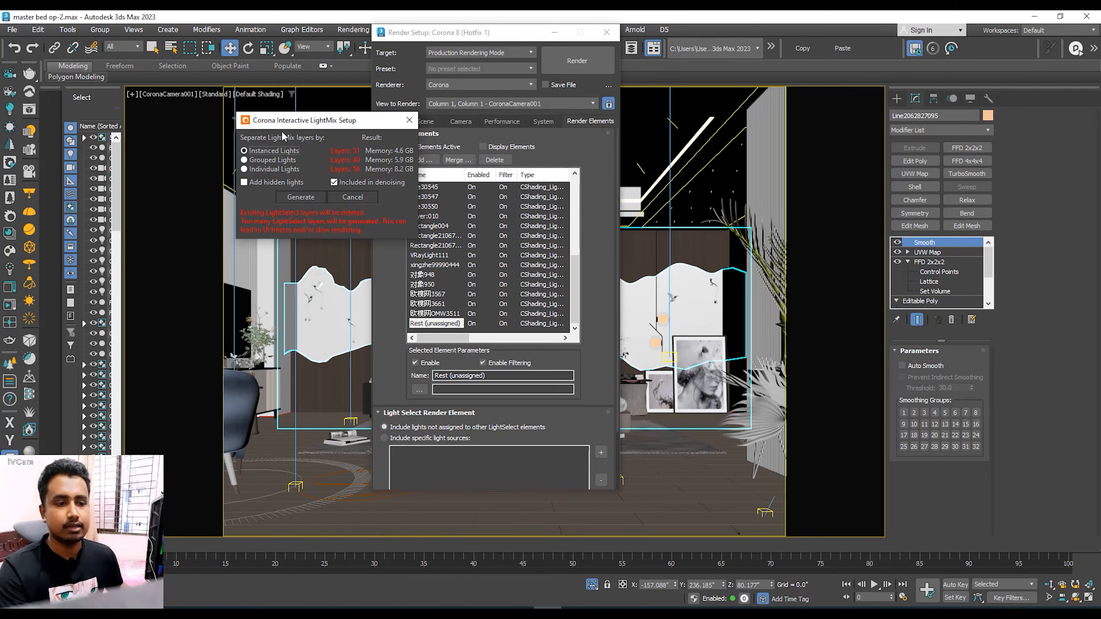
Step: Regenerate the LightMix layers from the instanced lights, replacing the existing LightSelect layers
{"action": "left_click_drag", "start_coordinate": [317, 126], "coordinate": [331, 256]}
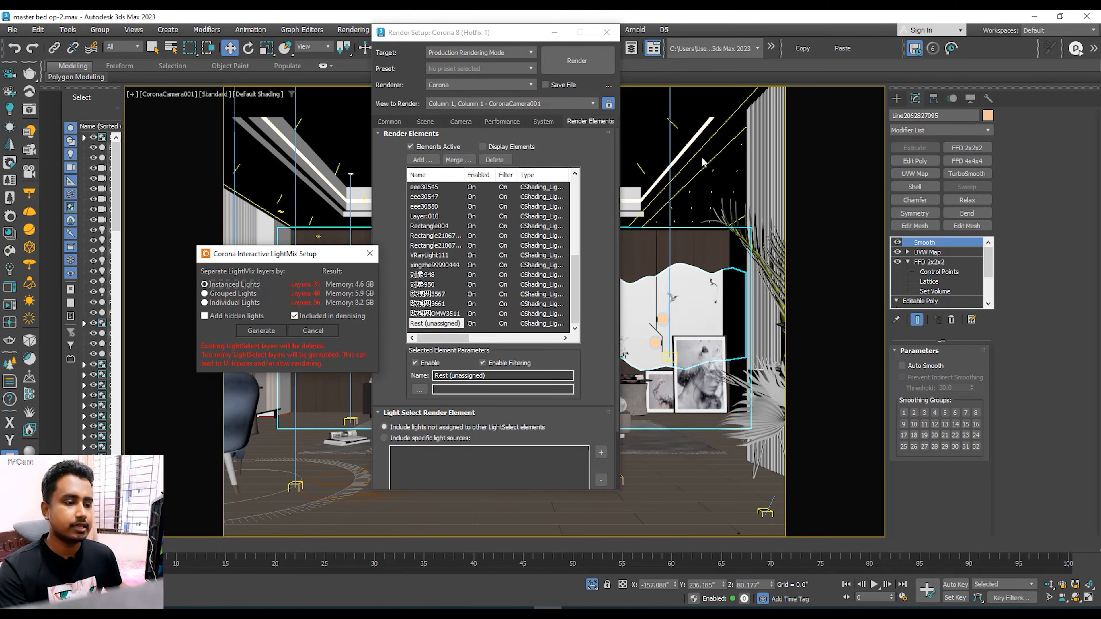
{"action": "left_click_drag", "start_coordinate": [300, 254], "coordinate": [287, 103]}
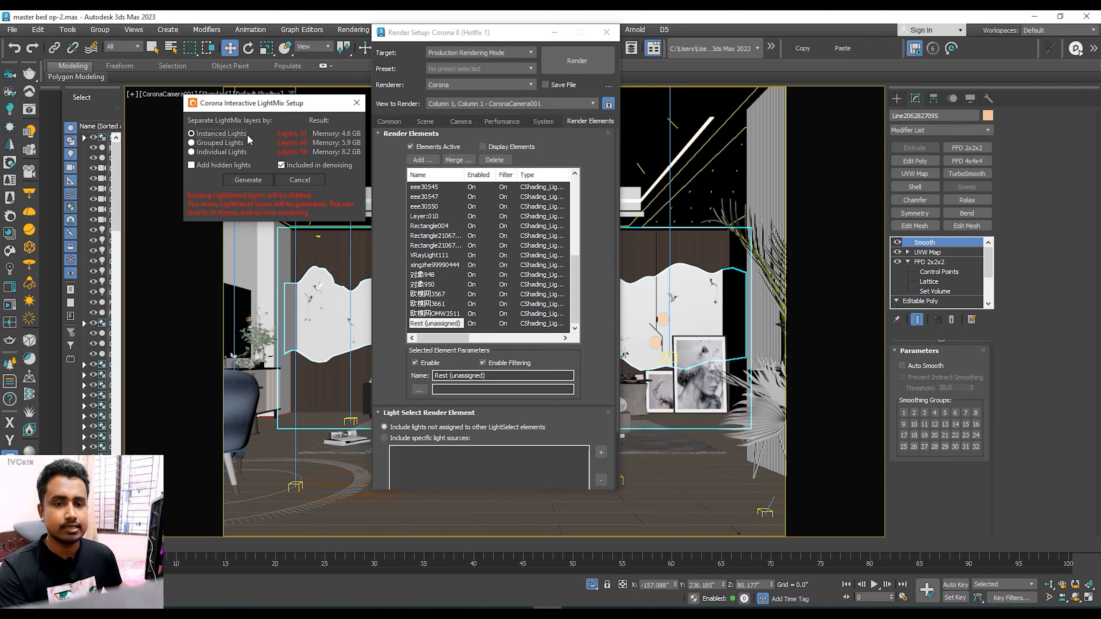
{"action": "left_click", "coordinate": [248, 180]}
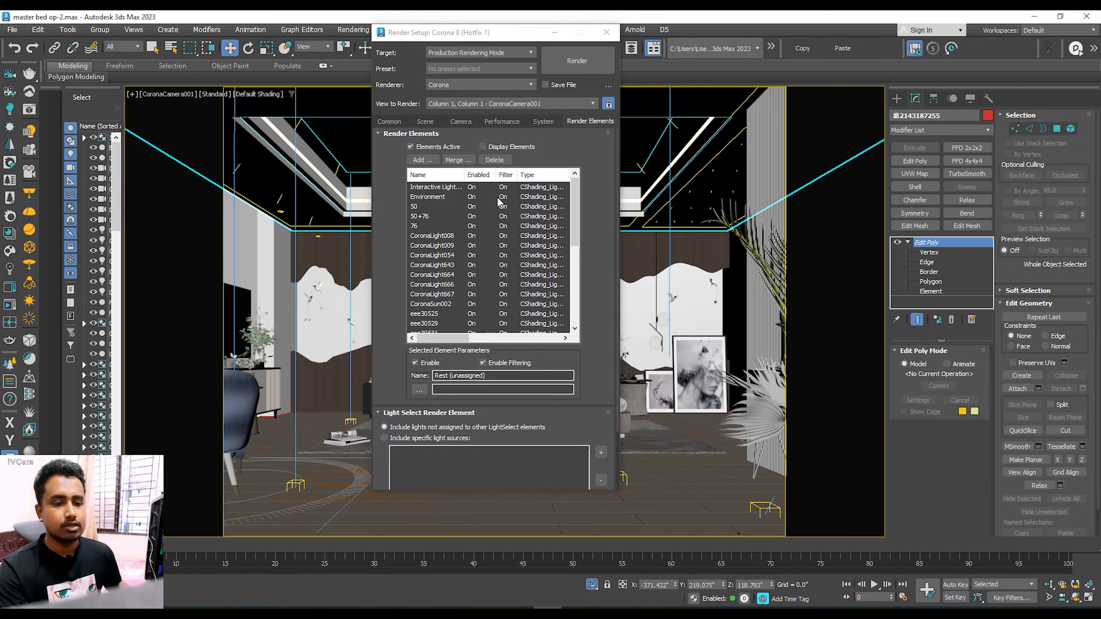
Step: Start the production render of CoronaCamera001 and show its LightMix layers in the frame buffer
{"action": "left_click", "coordinate": [461, 121]}
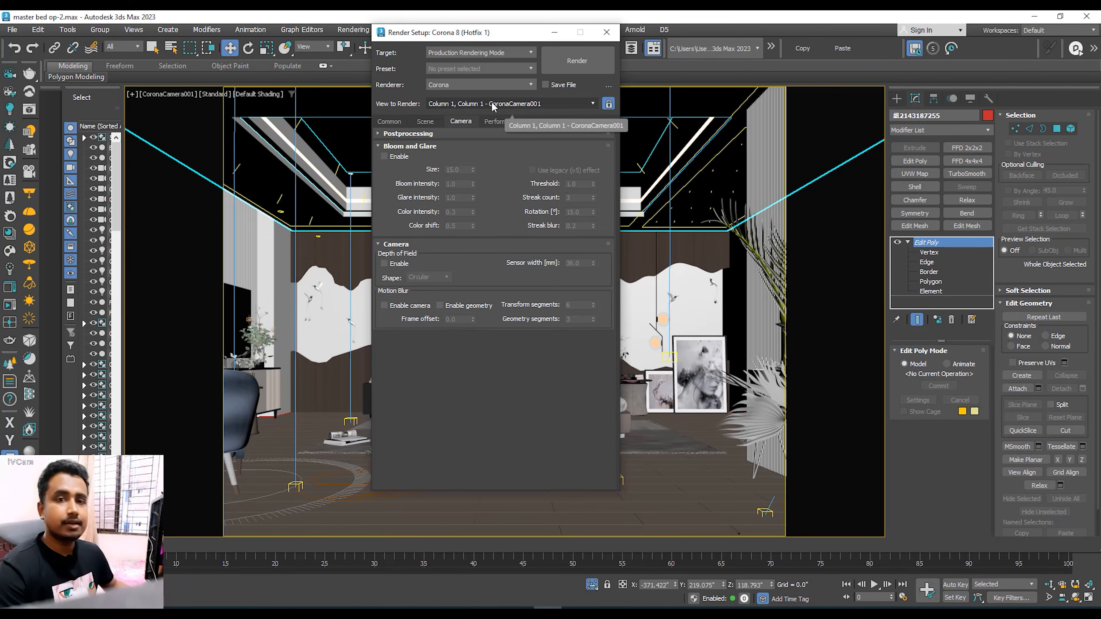
{"action": "left_click", "coordinate": [576, 60]}
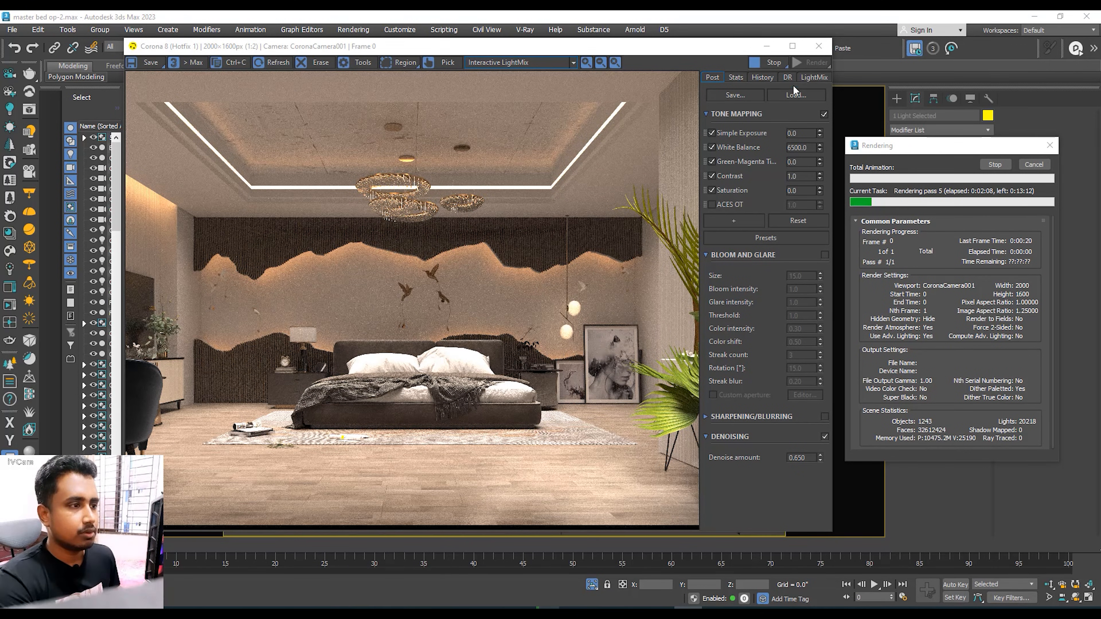
{"action": "left_click", "coordinate": [813, 77]}
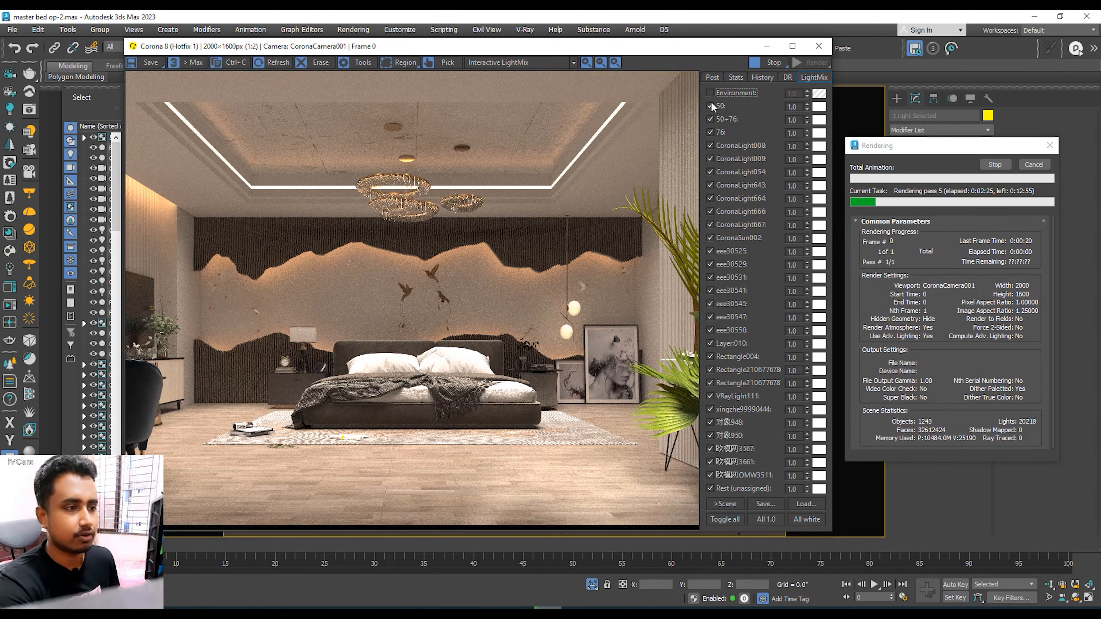
Step: Toggle the CoronaLight008 and CoronaLight009 LightMix layers off and on to compare their light in the render
{"action": "left_click", "coordinate": [710, 145]}
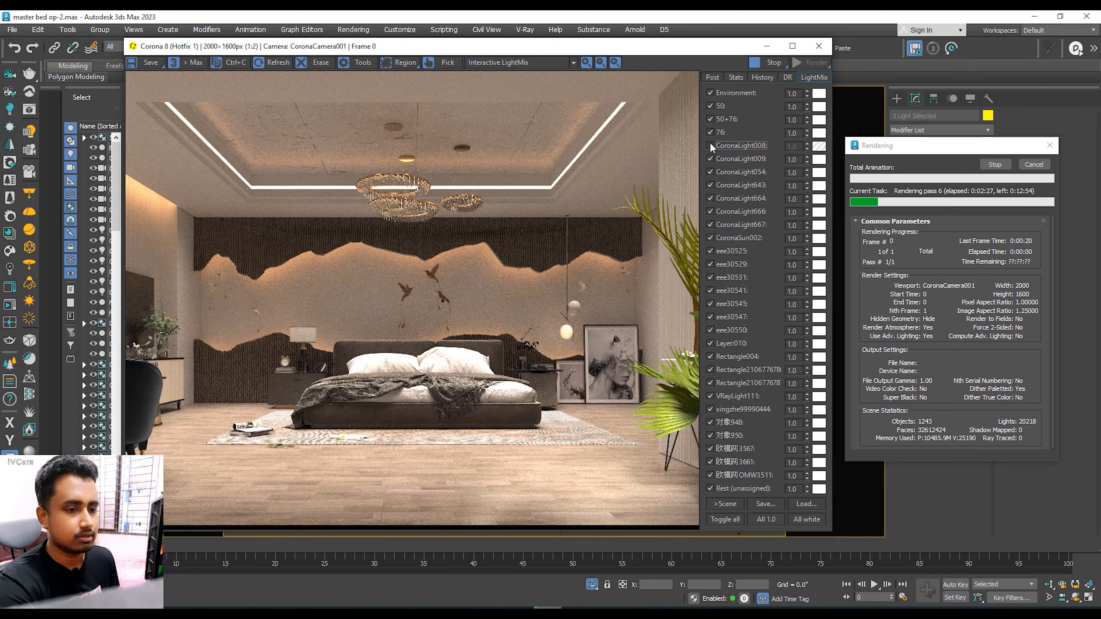
{"action": "left_click", "coordinate": [710, 145]}
{"action": "left_click", "coordinate": [710, 144]}
{"action": "left_click", "coordinate": [710, 144]}
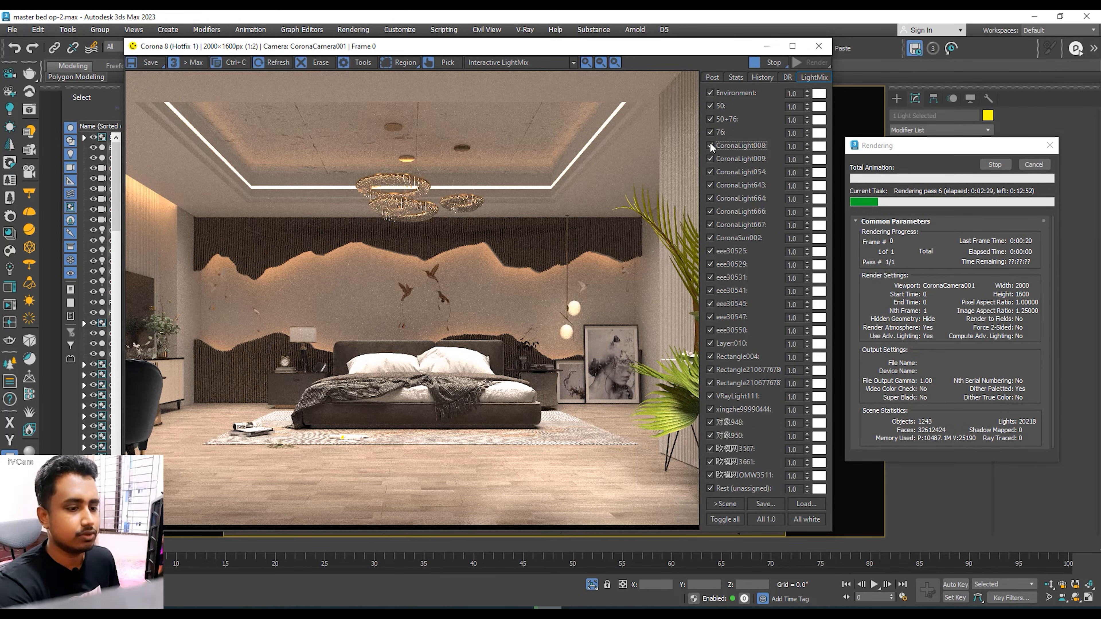
{"action": "left_click", "coordinate": [709, 159]}
{"action": "left_click", "coordinate": [710, 159]}
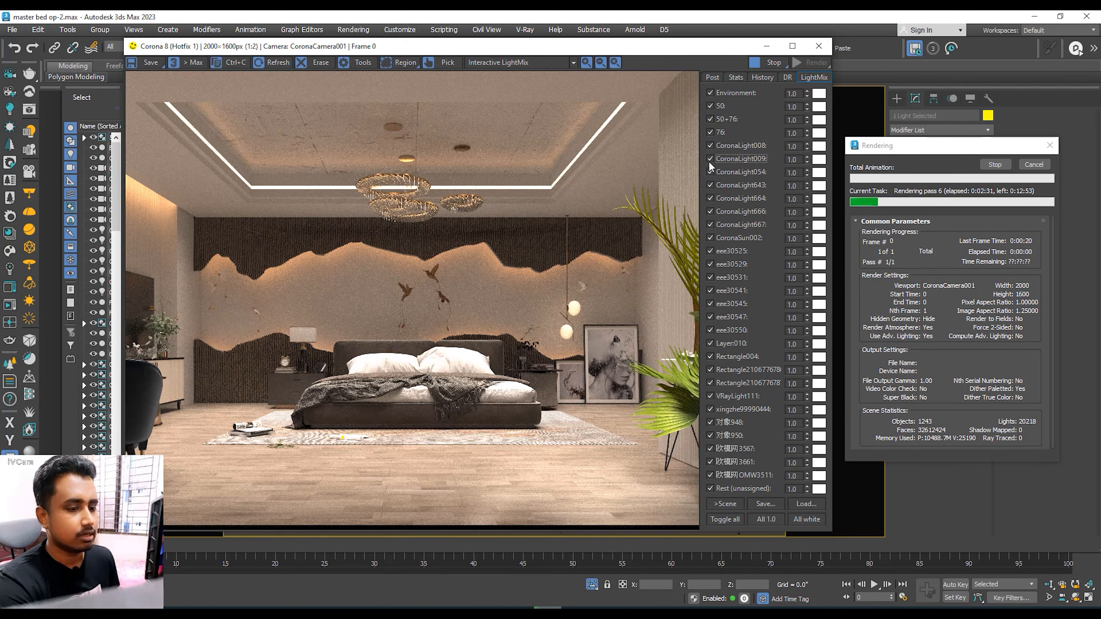
Step: Toggle the CoronaLight664, CoronaLight666 and CoronaSun002 LightMix layers off and on to compare their effect on the bedroom
{"action": "left_click", "coordinate": [710, 198]}
{"action": "left_click", "coordinate": [711, 197]}
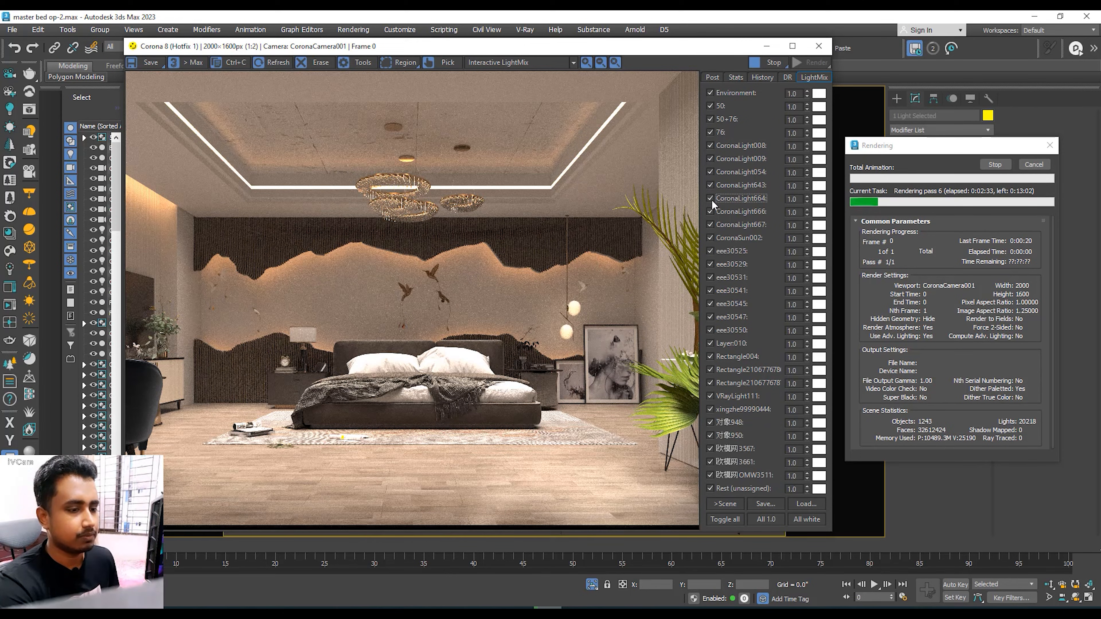
{"action": "left_click", "coordinate": [712, 198]}
{"action": "left_click", "coordinate": [711, 196]}
{"action": "left_click", "coordinate": [710, 211]}
{"action": "left_click", "coordinate": [710, 211]}
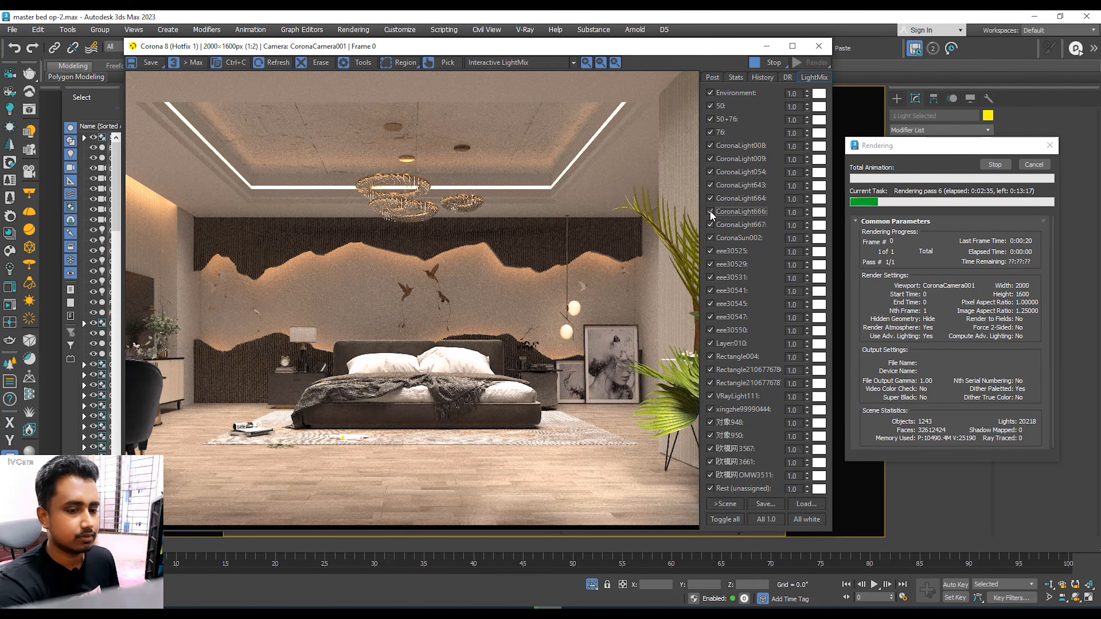
{"action": "left_click", "coordinate": [709, 211]}
{"action": "left_click", "coordinate": [709, 212]}
{"action": "left_click", "coordinate": [709, 237]}
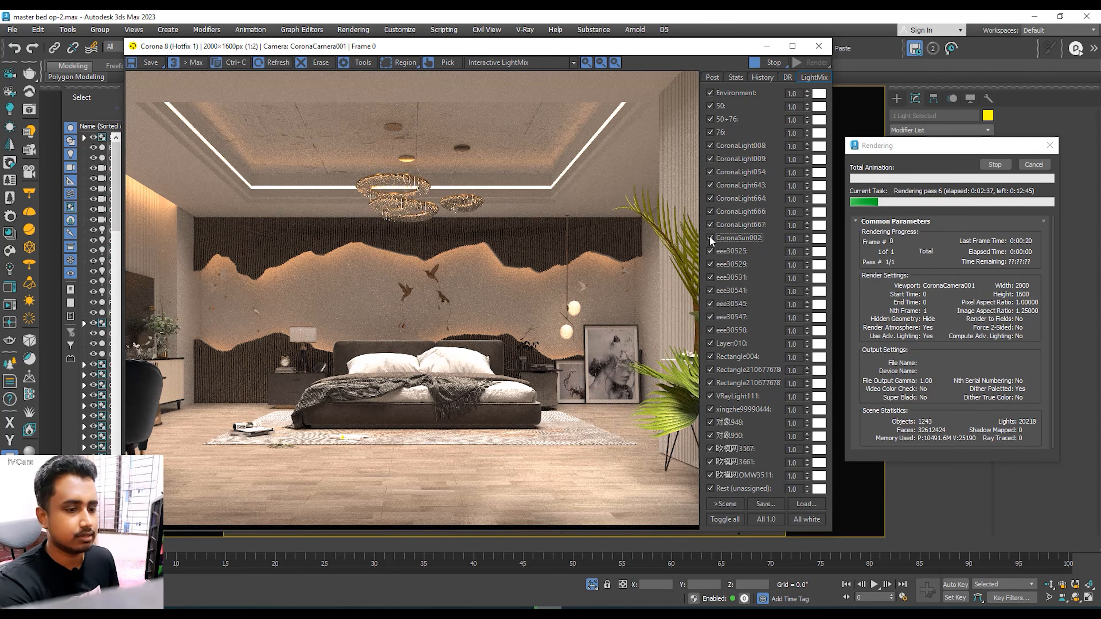
{"action": "left_click", "coordinate": [709, 237]}
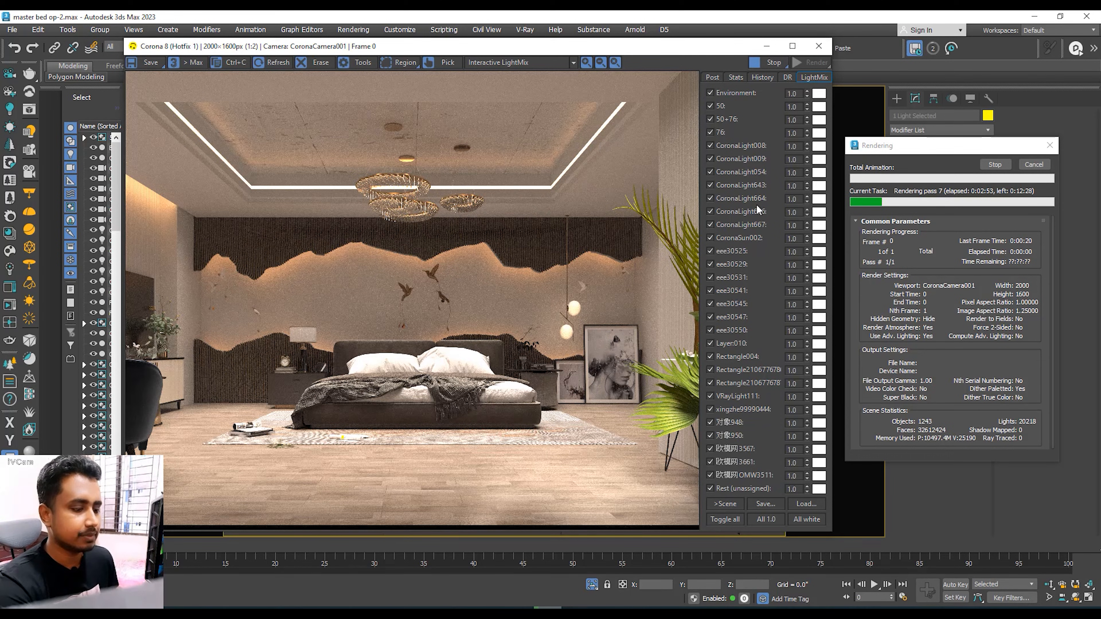
Step: Toggle the Rest (unassigned) LightMix layer off and on, and disable the 欧模网OMW3511 layer
{"action": "left_click", "coordinate": [711, 489]}
{"action": "left_click", "coordinate": [712, 488]}
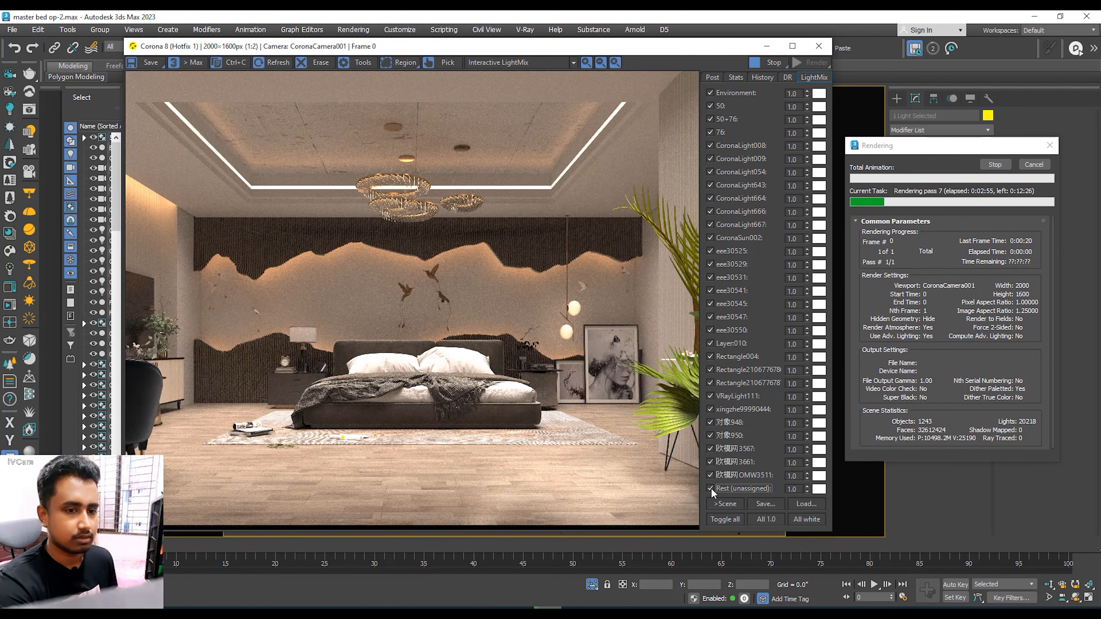
{"action": "left_click", "coordinate": [712, 489]}
{"action": "left_click", "coordinate": [712, 489]}
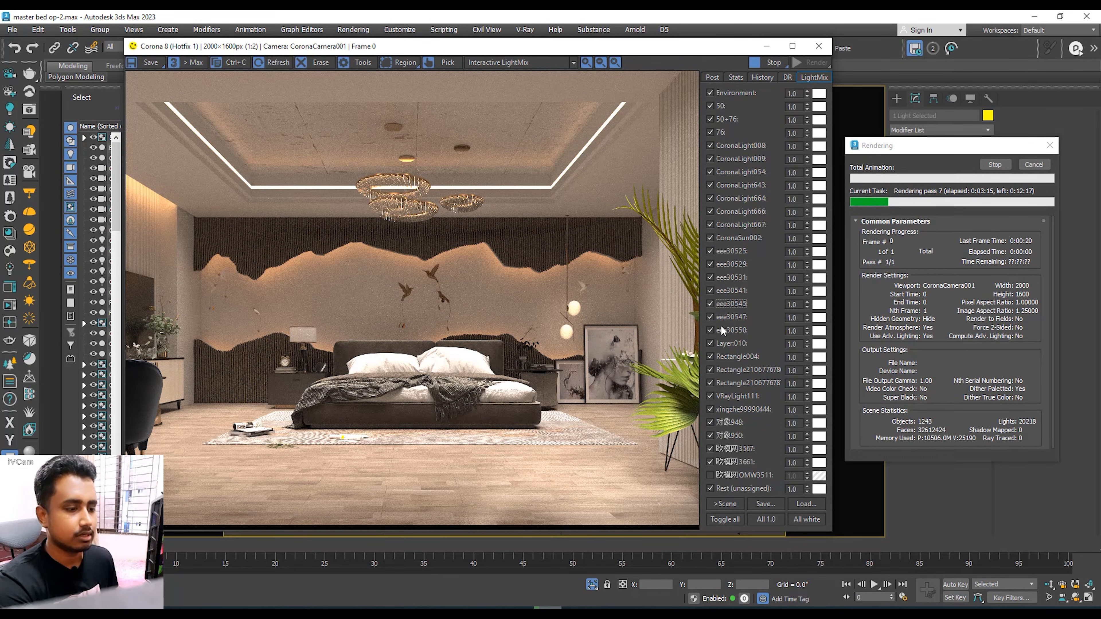
Step: Toggle the CoronaLight008, 50+76 and eee30550 LightMix layers off and on to compare their light in the bedroom render
{"action": "left_click", "coordinate": [711, 145]}
{"action": "left_click", "coordinate": [710, 145]}
{"action": "left_click", "coordinate": [711, 118]}
{"action": "left_click", "coordinate": [710, 119]}
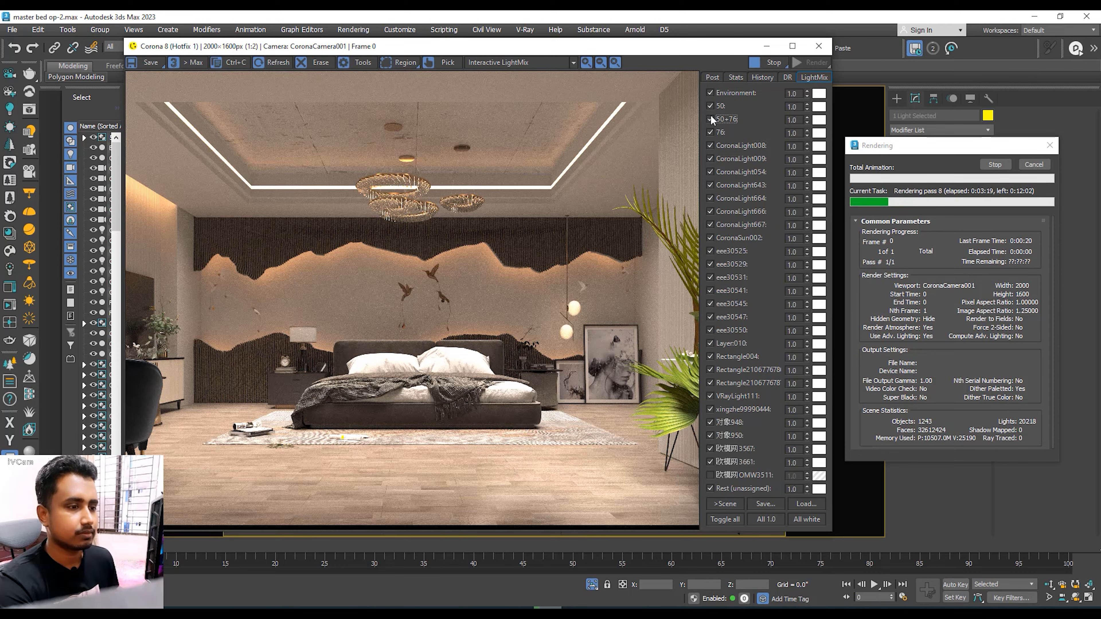
{"action": "left_click", "coordinate": [710, 119]}
{"action": "left_click", "coordinate": [710, 119]}
{"action": "left_click", "coordinate": [710, 330]}
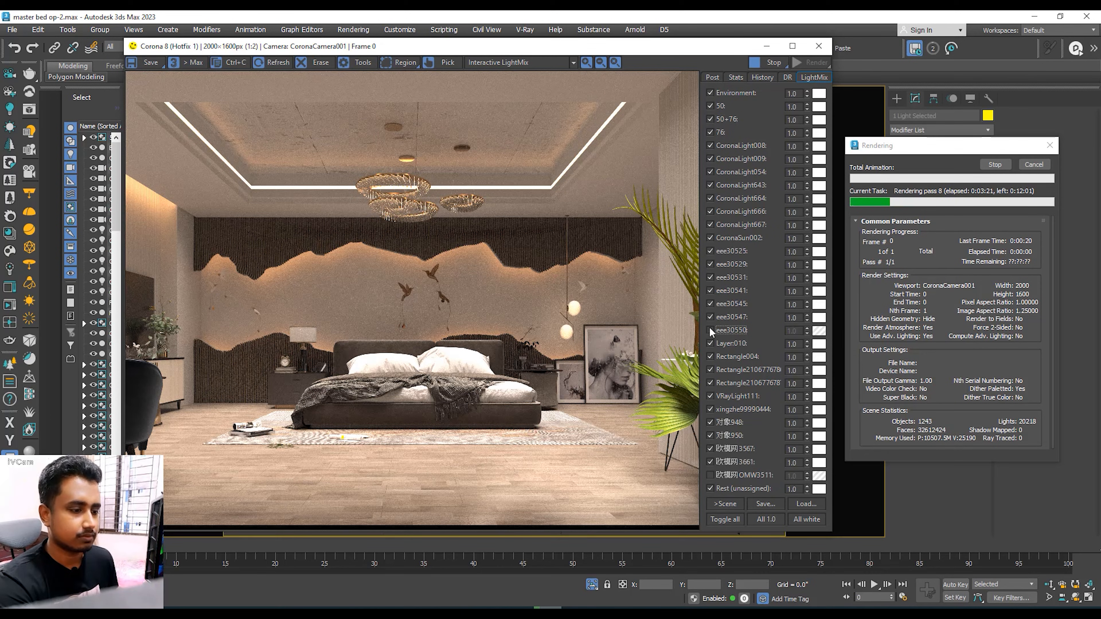
{"action": "left_click", "coordinate": [710, 331]}
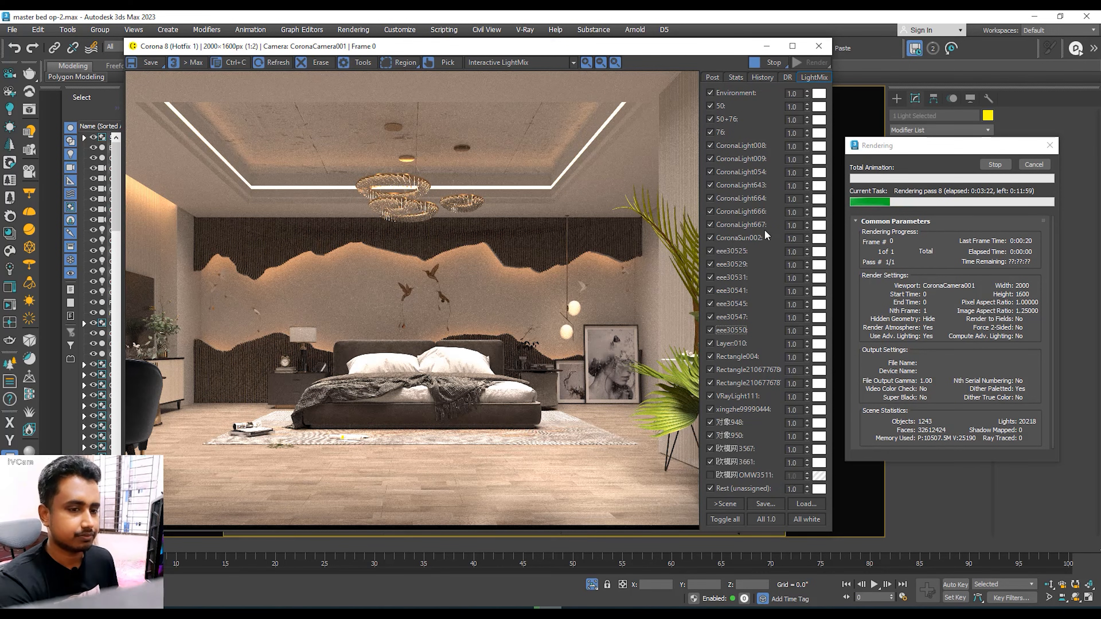
Step: Enable Bloom and Glare in the frame buffer's post-processing settings
{"action": "left_click", "coordinate": [711, 77]}
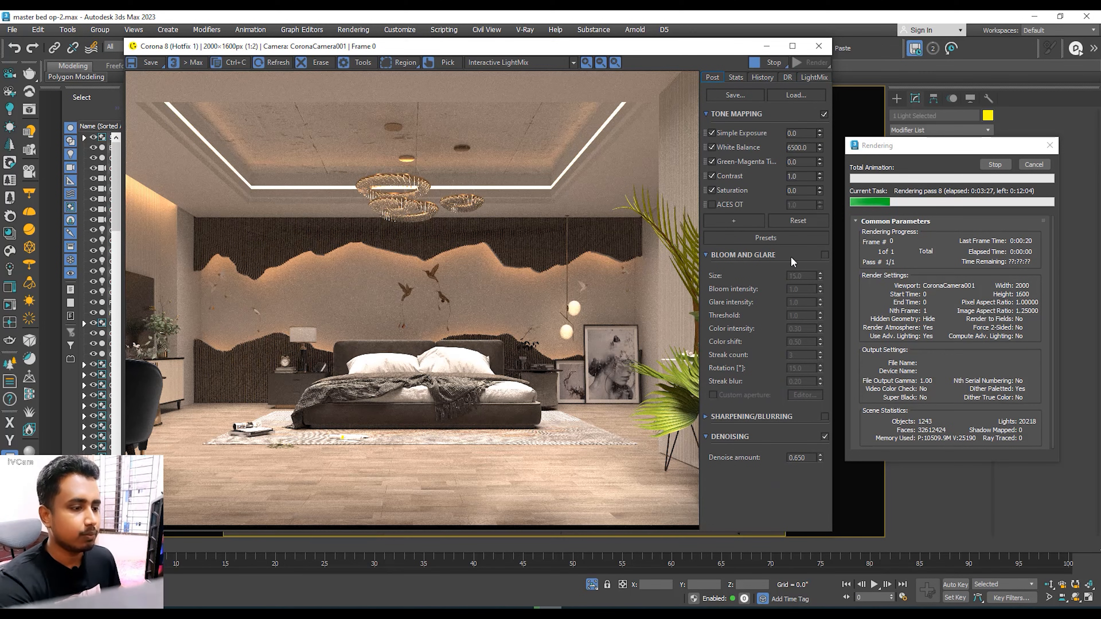
{"action": "left_click", "coordinate": [826, 254]}
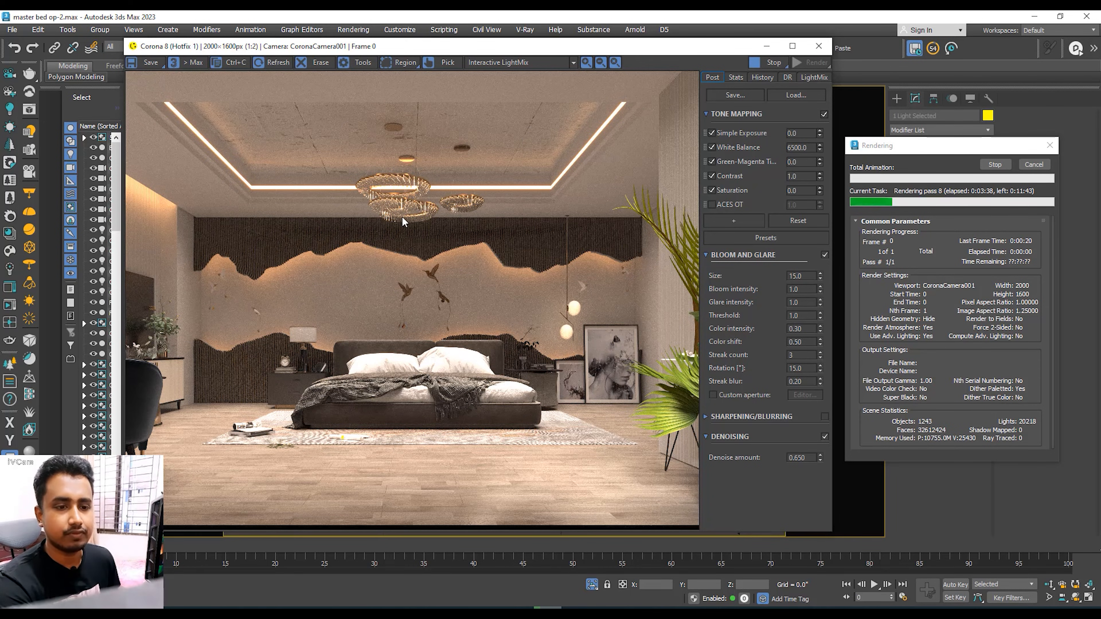
Step: Examine the bedroom render up close around the bedside lamp, back wall, pendant lights and ceiling with the glare effect on
{"action": "scroll", "coordinate": [233, 166], "scroll_direction": "up", "scroll_amount": 1}
{"action": "scroll", "coordinate": [381, 297], "scroll_direction": "down", "scroll_amount": 1}
{"action": "scroll", "coordinate": [265, 329], "scroll_direction": "up", "scroll_amount": 1}
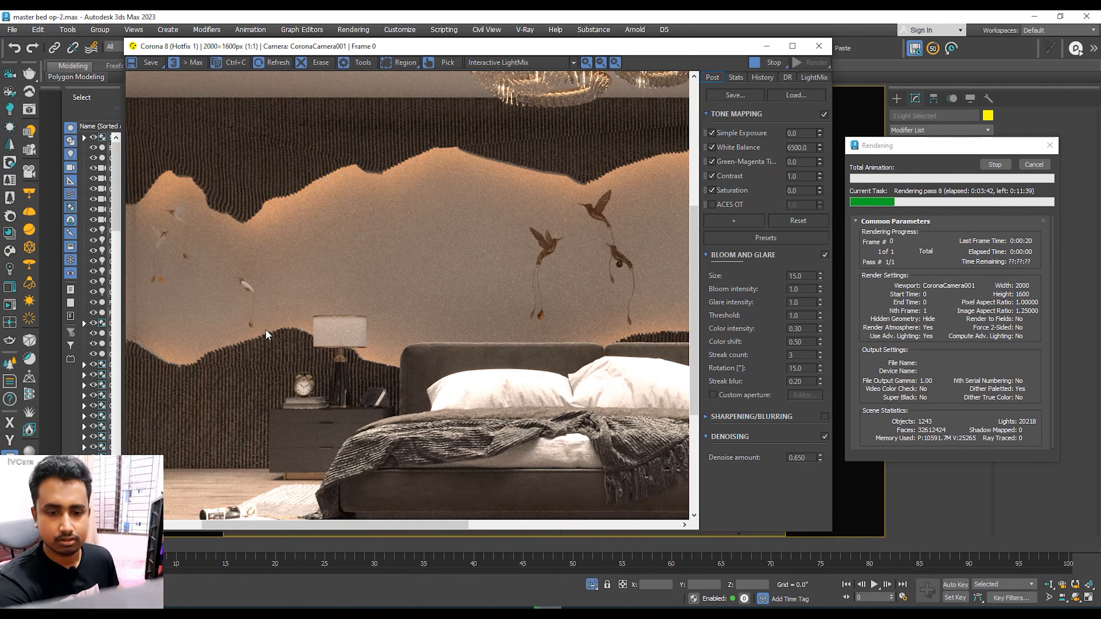
{"action": "scroll", "coordinate": [266, 326], "scroll_direction": "down", "scroll_amount": 1}
{"action": "scroll", "coordinate": [542, 277], "scroll_direction": "up", "scroll_amount": 1}
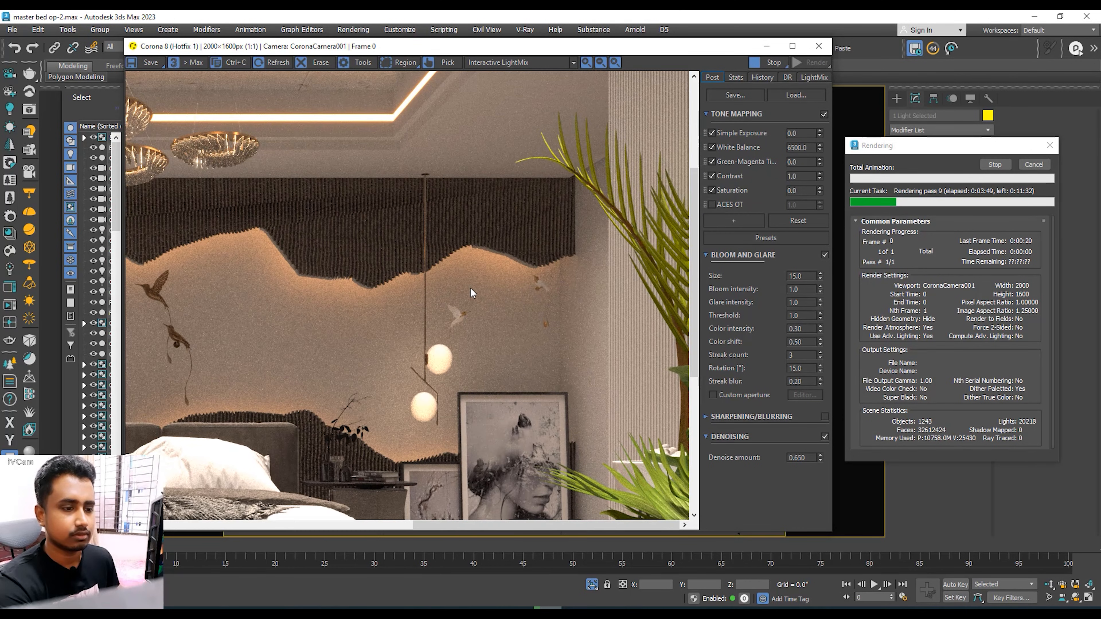
{"action": "left_click_drag", "start_coordinate": [476, 284], "coordinate": [466, 324]}
{"action": "scroll", "coordinate": [565, 294], "scroll_direction": "down", "scroll_amount": 1}
{"action": "scroll", "coordinate": [468, 300], "scroll_direction": "down", "scroll_amount": 1}
{"action": "scroll", "coordinate": [476, 298], "scroll_direction": "up", "scroll_amount": 1}
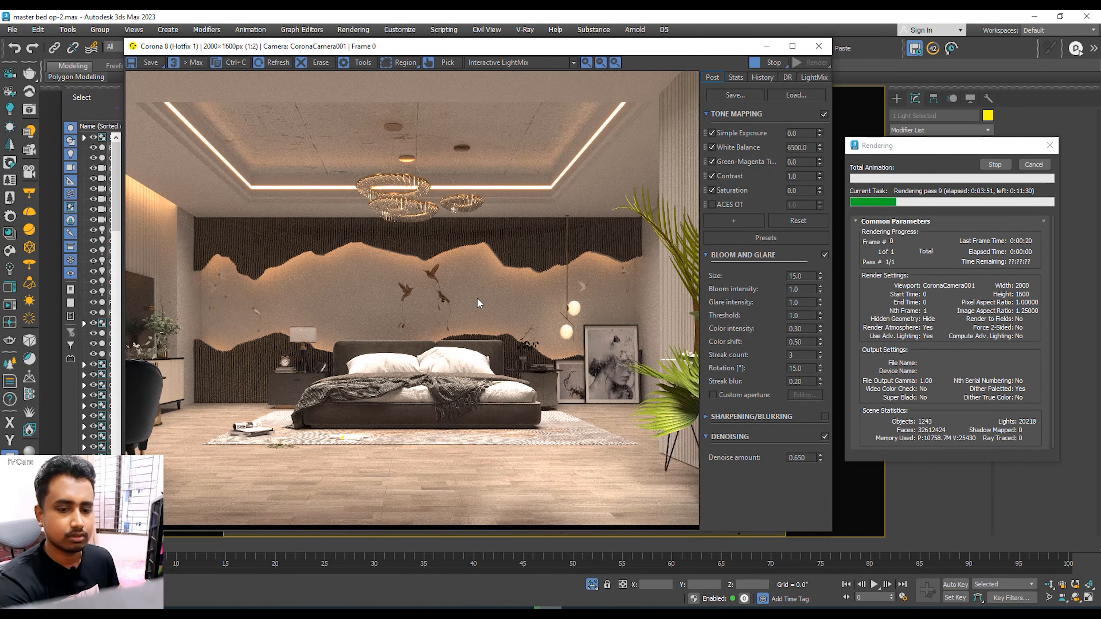
{"action": "scroll", "coordinate": [299, 291], "scroll_direction": "up", "scroll_amount": 1}
{"action": "left_click_drag", "start_coordinate": [300, 293], "coordinate": [334, 363]}
{"action": "scroll", "coordinate": [346, 347], "scroll_direction": "down", "scroll_amount": 1}
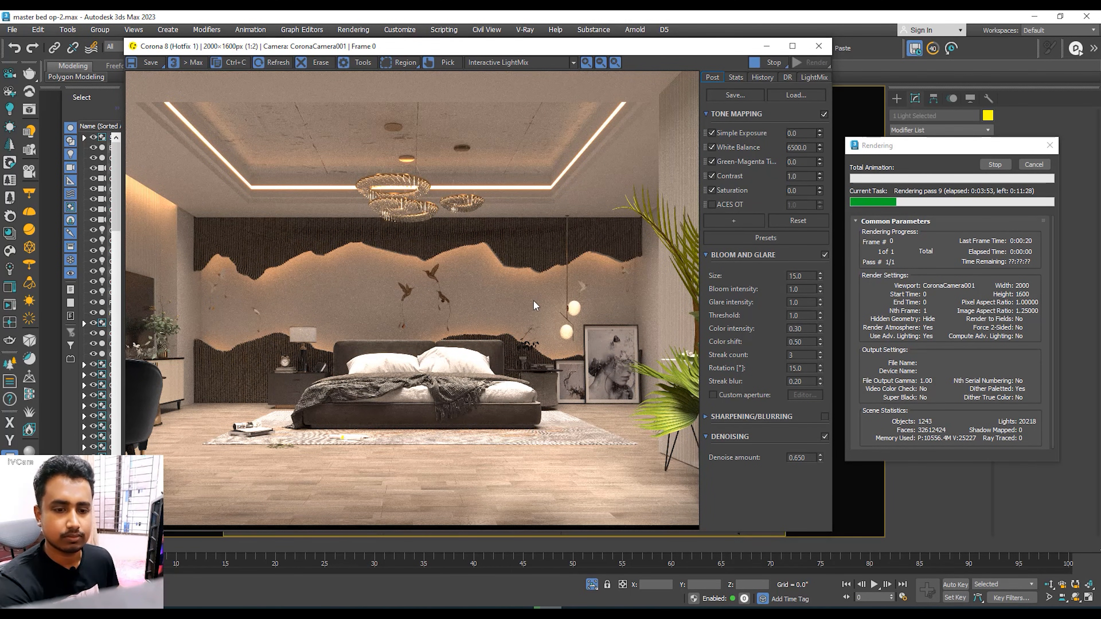
{"action": "scroll", "coordinate": [590, 310], "scroll_direction": "up", "scroll_amount": 1}
{"action": "scroll", "coordinate": [581, 282], "scroll_direction": "down", "scroll_amount": 1}
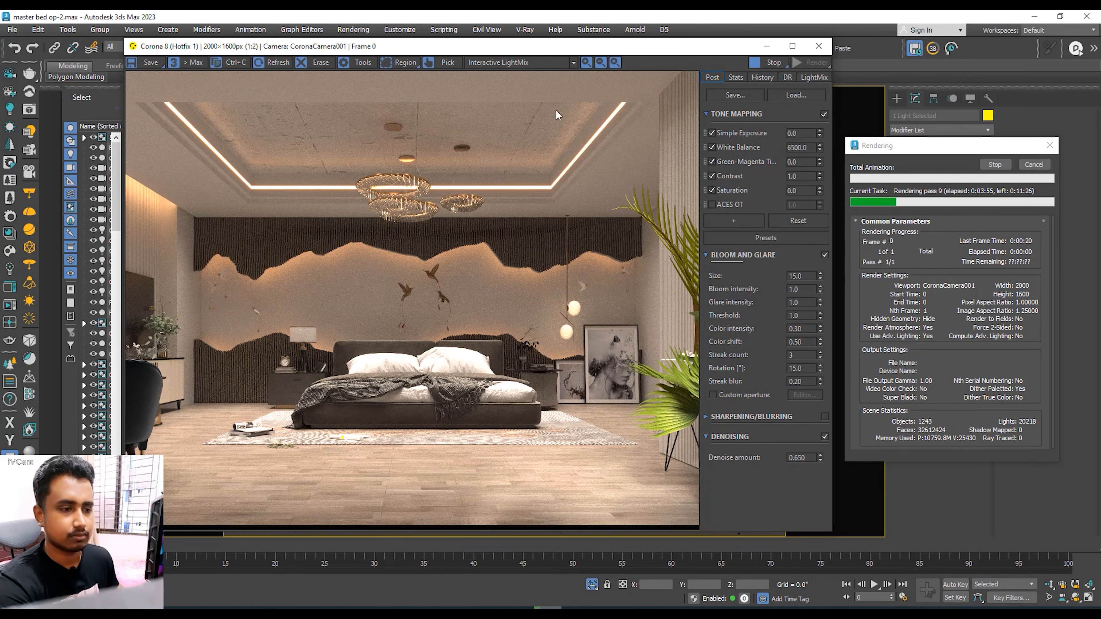
{"action": "mouse_move", "coordinate": [586, 41]}
{"action": "left_mouse_down"}
{"action": "mouse_move", "coordinate": [600, 40]}
{"action": "mouse_move", "coordinate": [567, 39]}
{"action": "left_mouse_up"}
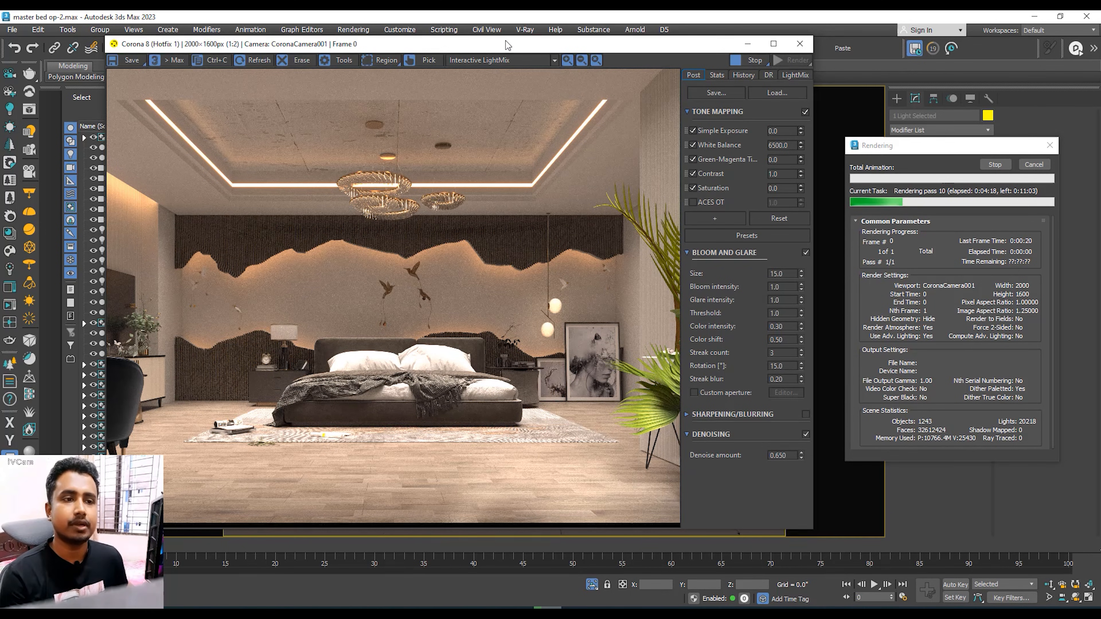
{"action": "left_click_drag", "start_coordinate": [505, 45], "coordinate": [562, 45]}
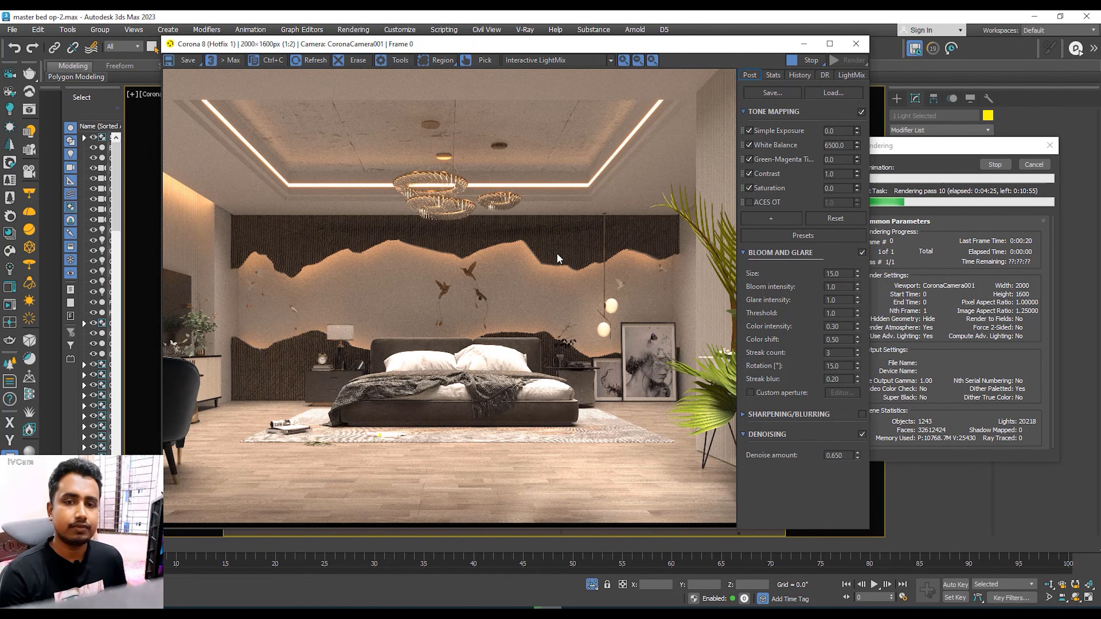
{"action": "left_click_drag", "start_coordinate": [564, 52], "coordinate": [485, 97]}
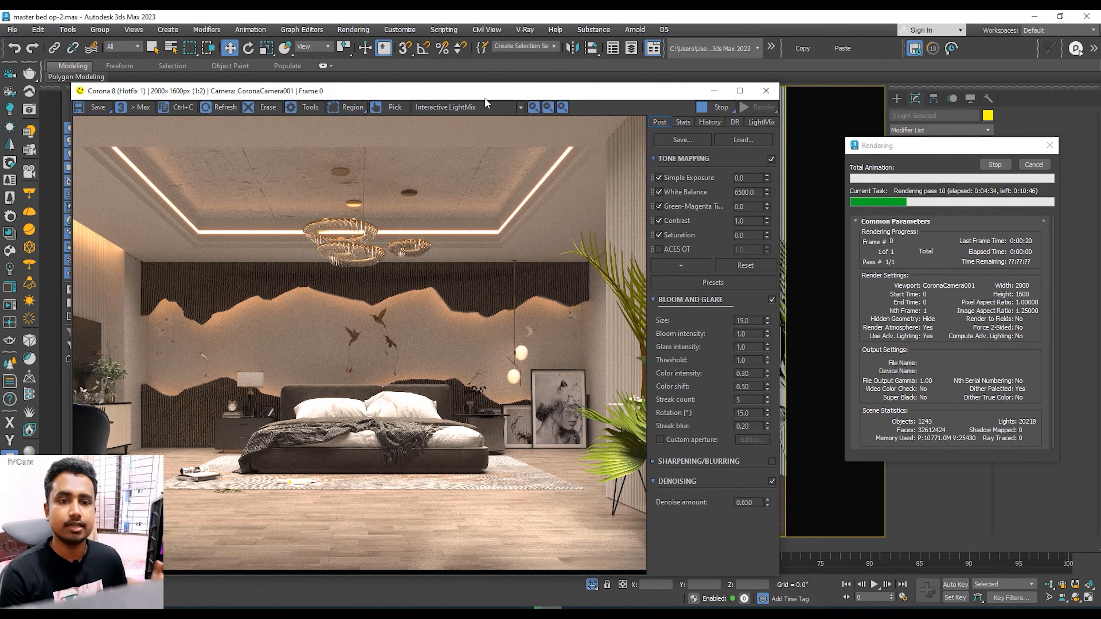